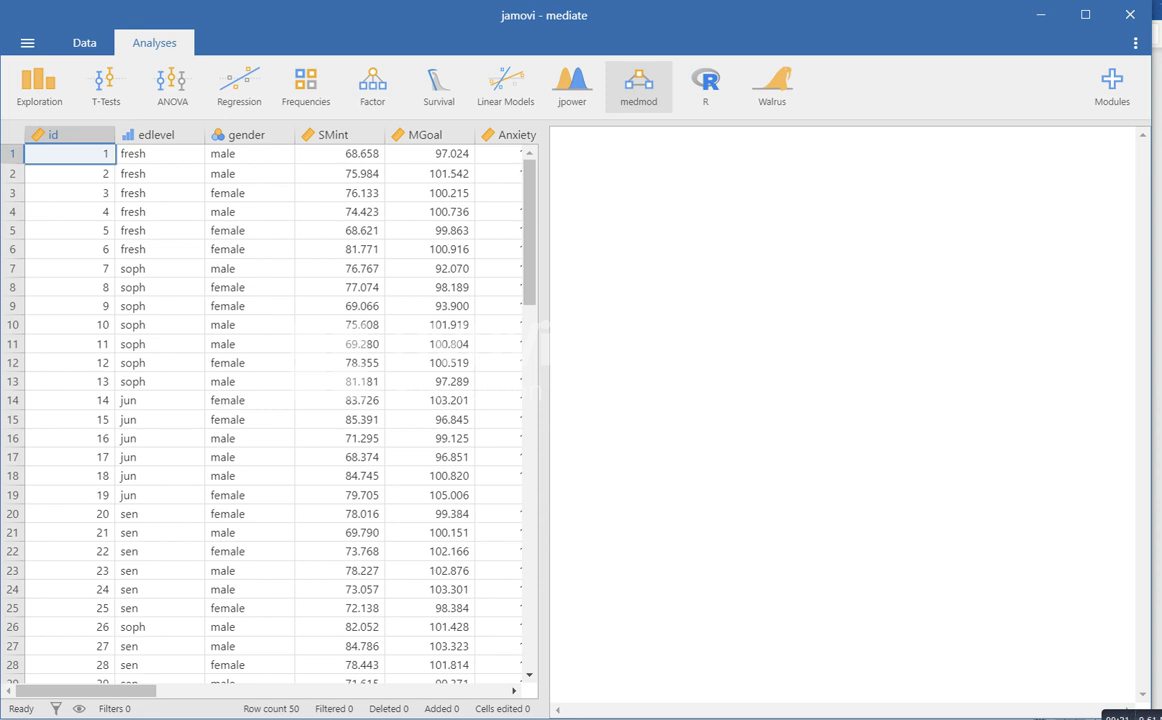
click(638, 88)
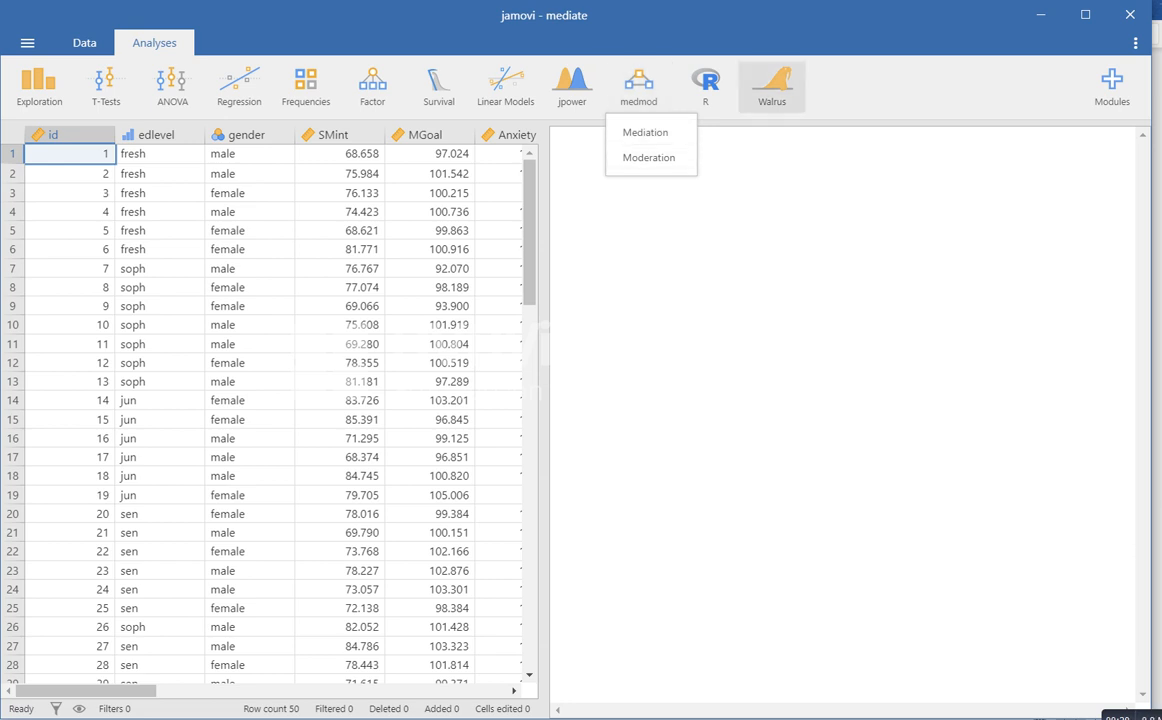
click(645, 132)
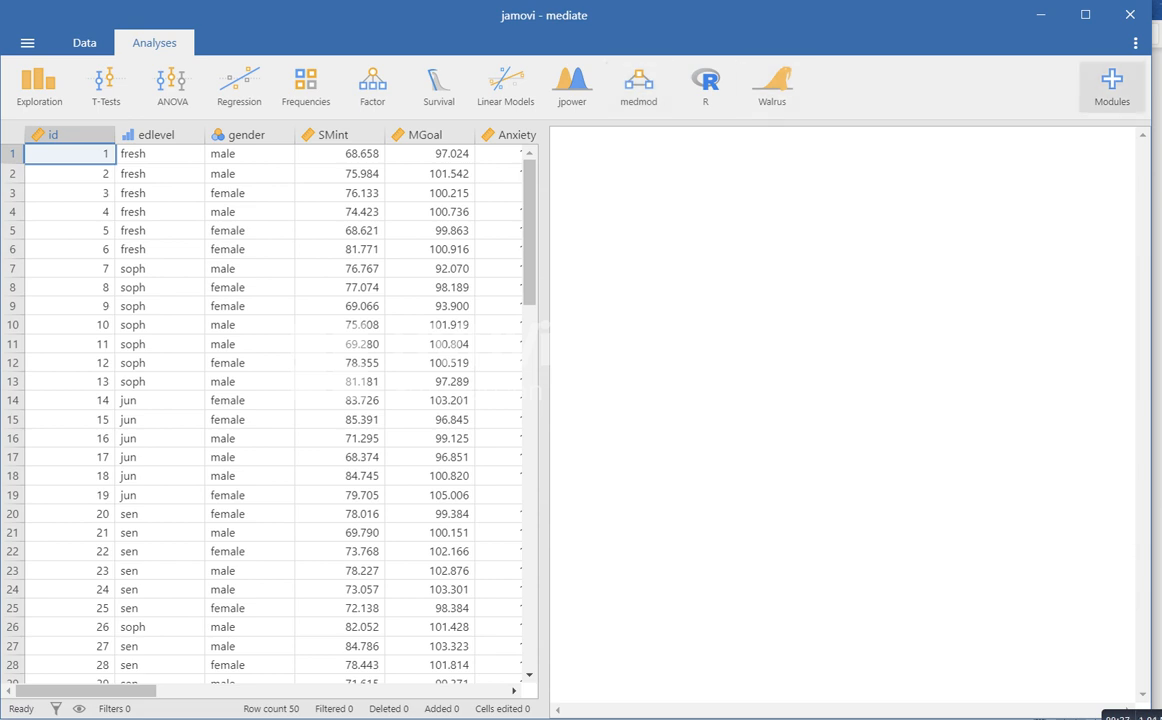
Find the medmod module among the library's available modules and check its installation status
click(1112, 88)
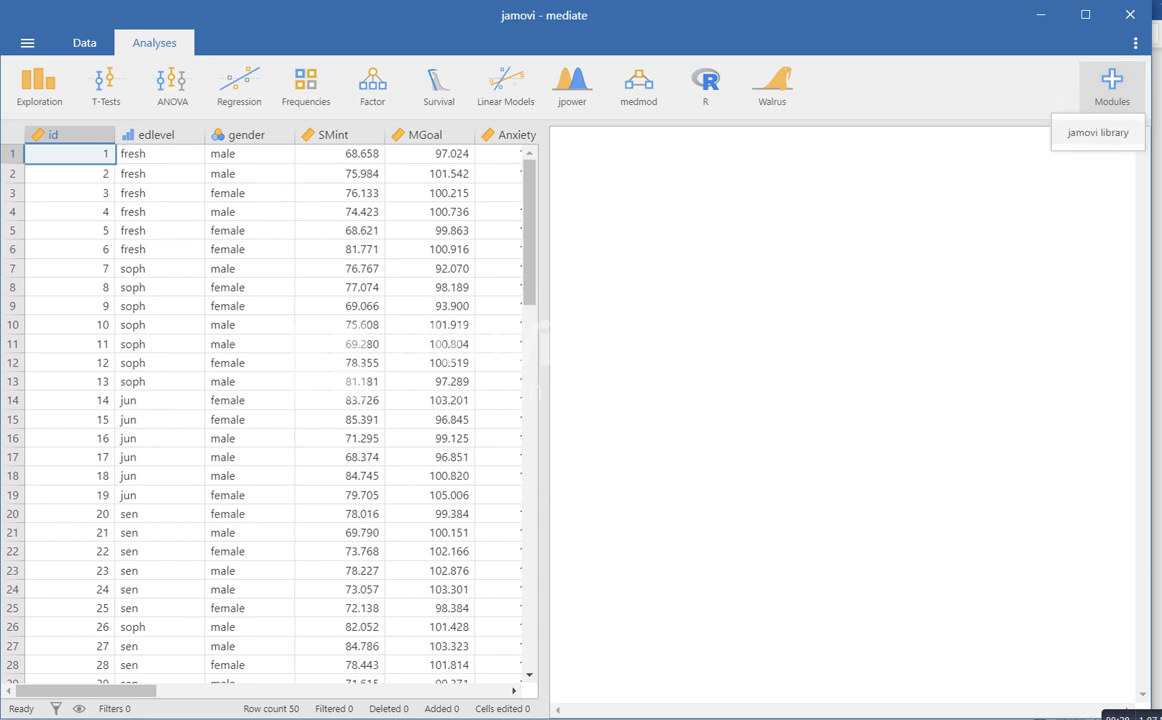
click(1098, 132)
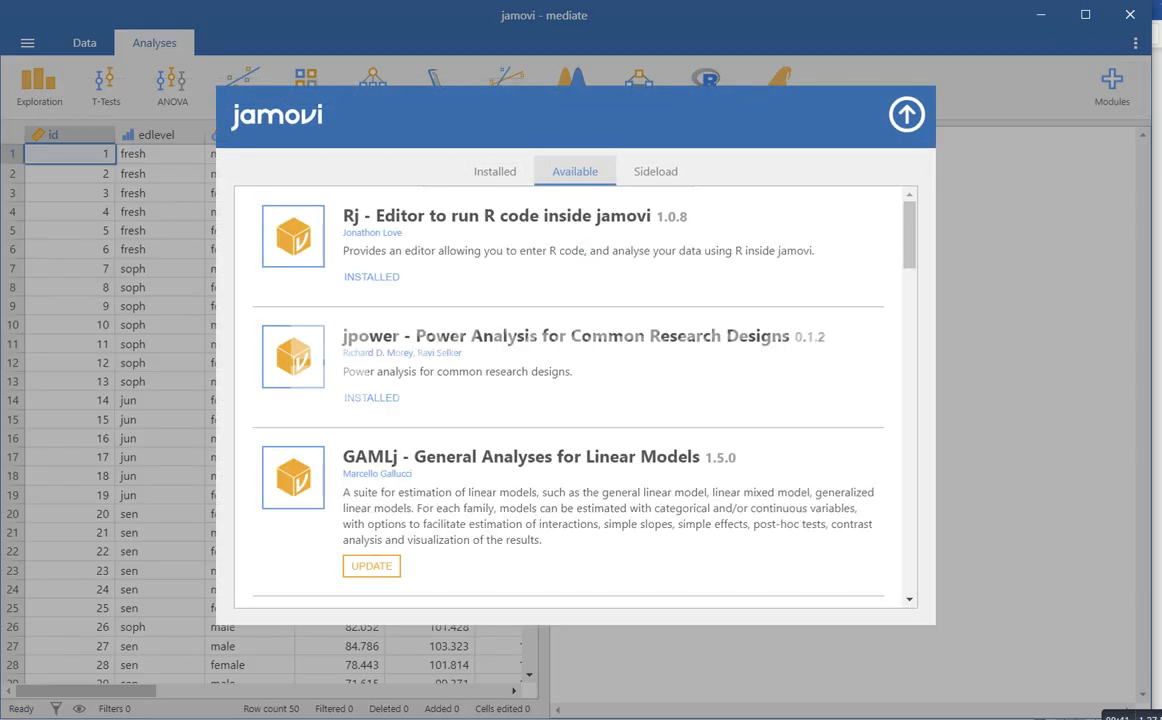
scroll(575, 395, down, 5)
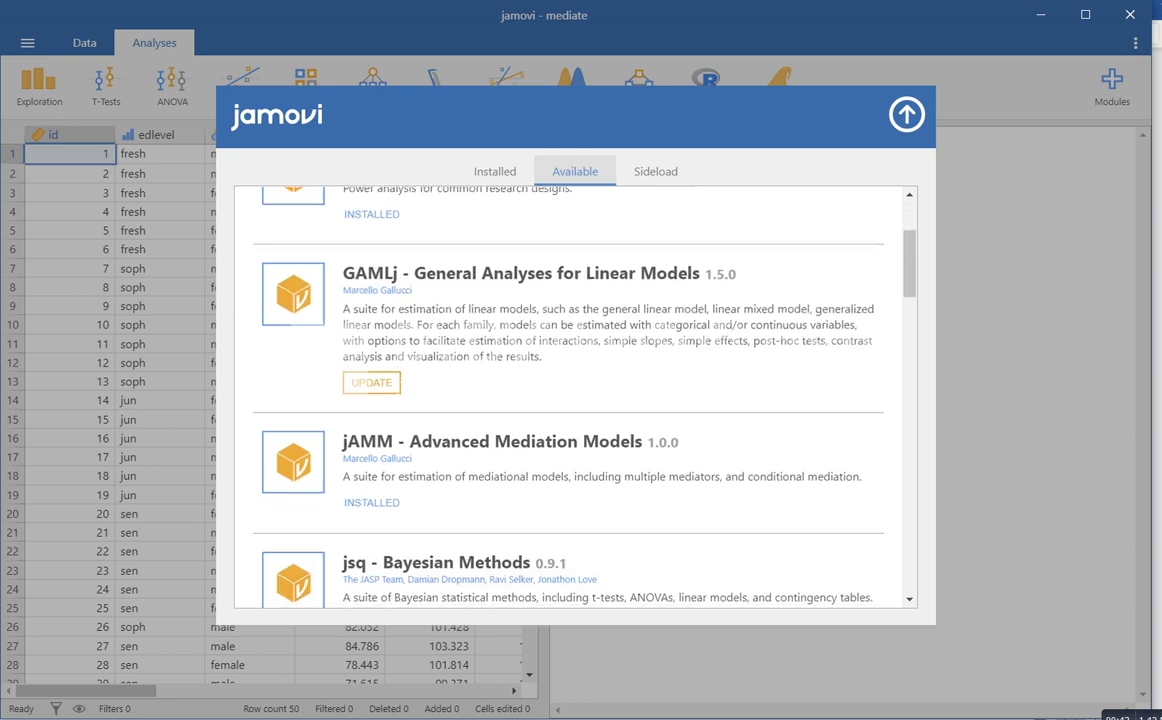
scroll(575, 395, down, 3)
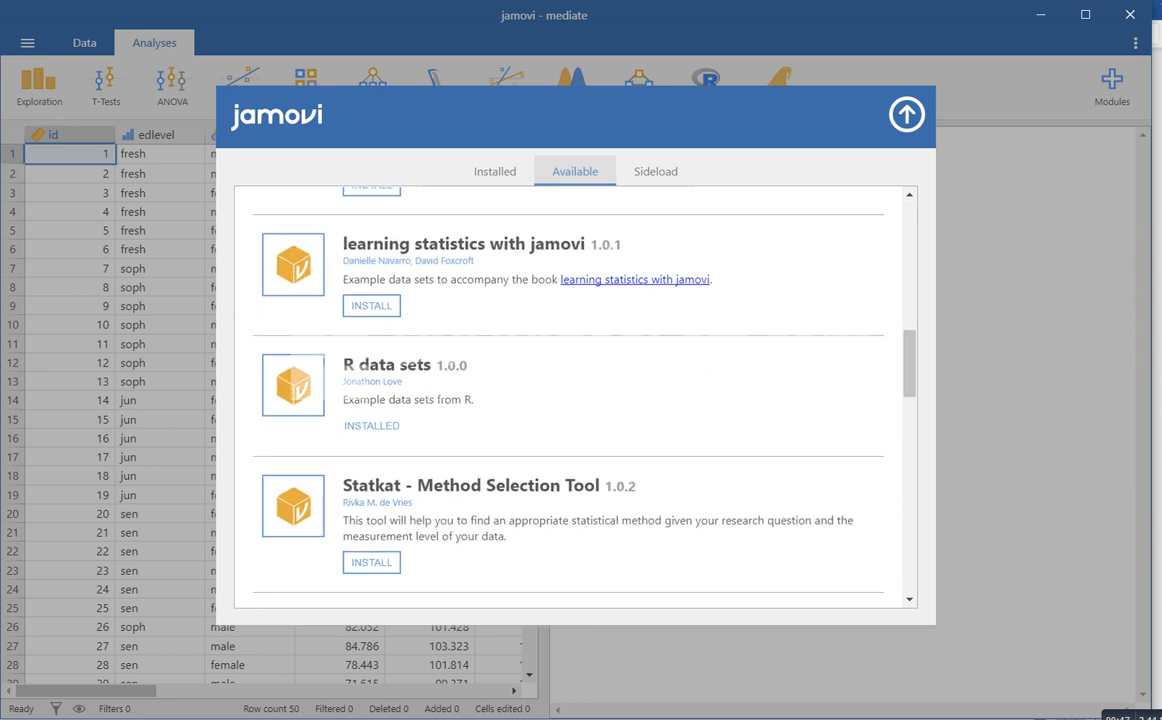
scroll(575, 395, down, 8)
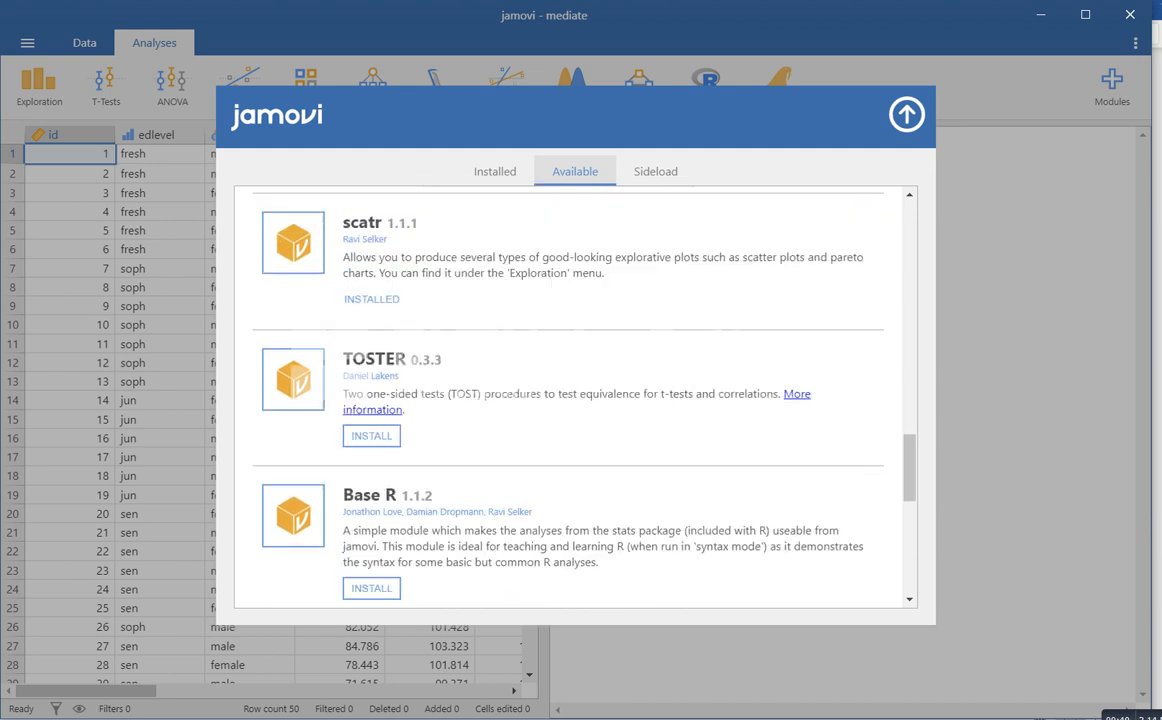
scroll(575, 395, down, 3)
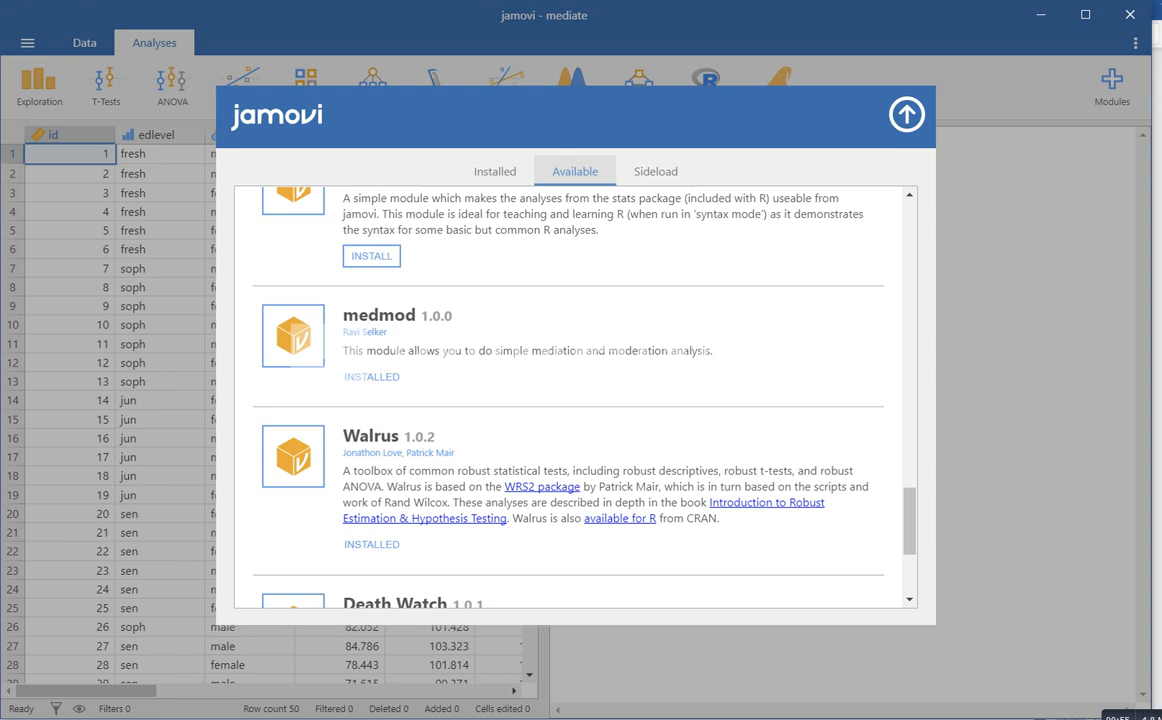
drag(353, 393, 414, 397)
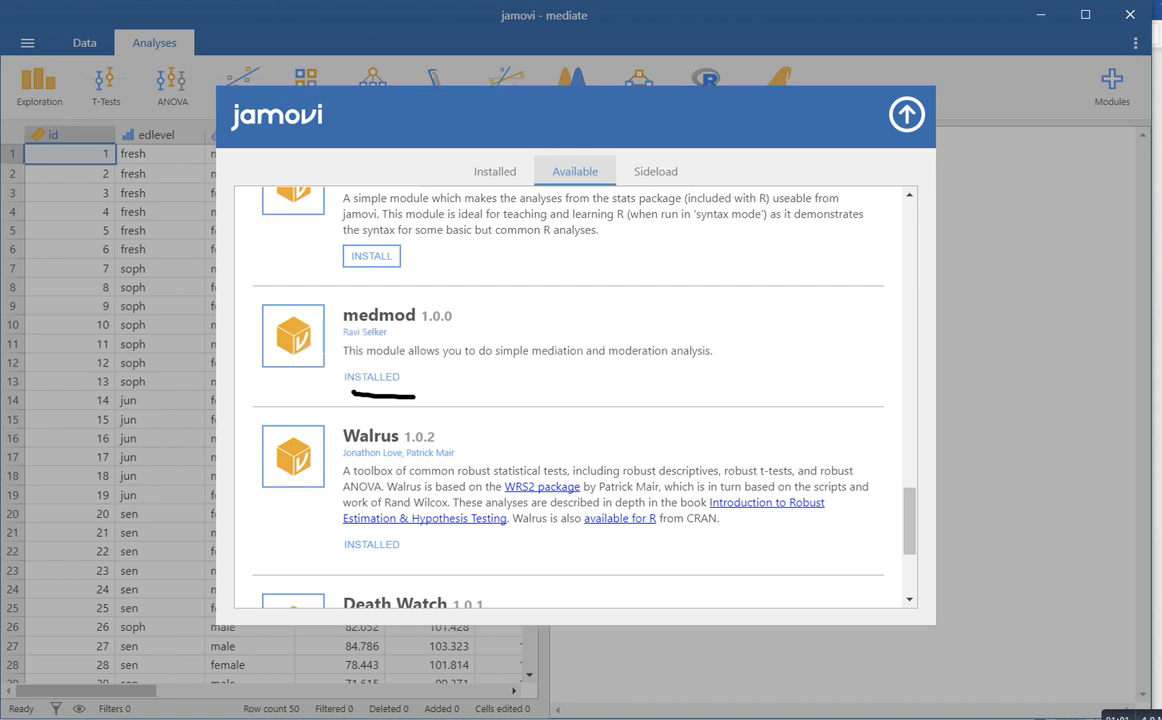
click(906, 114)
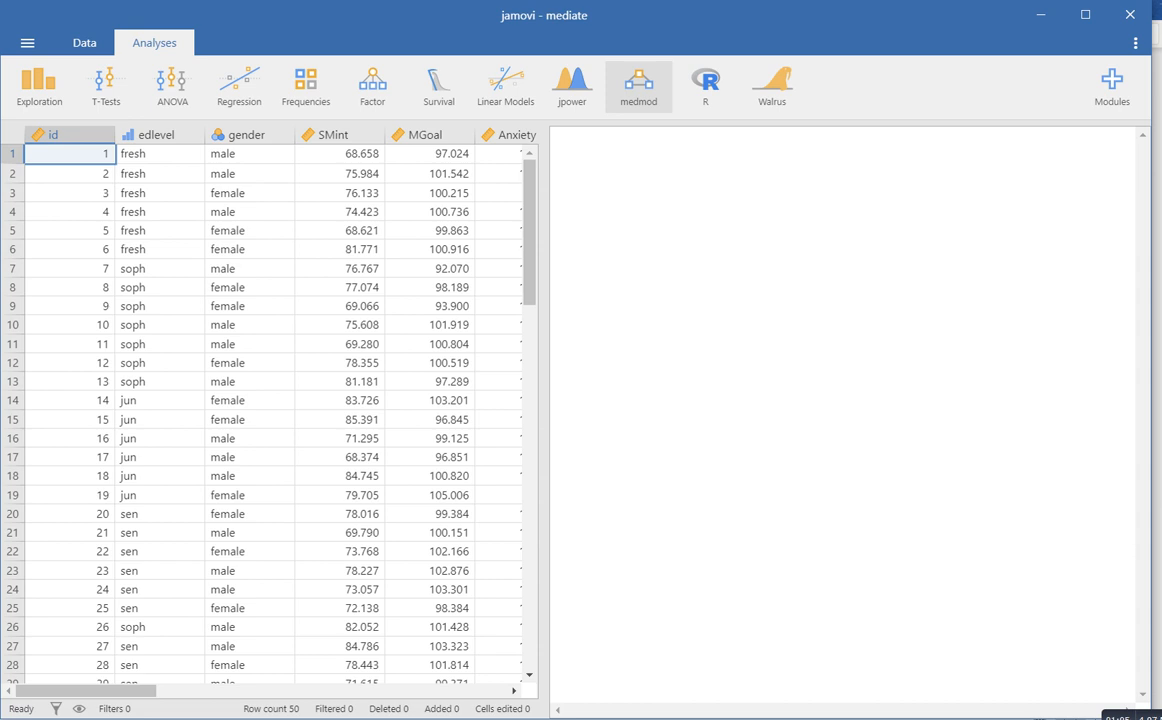
click(638, 88)
click(645, 132)
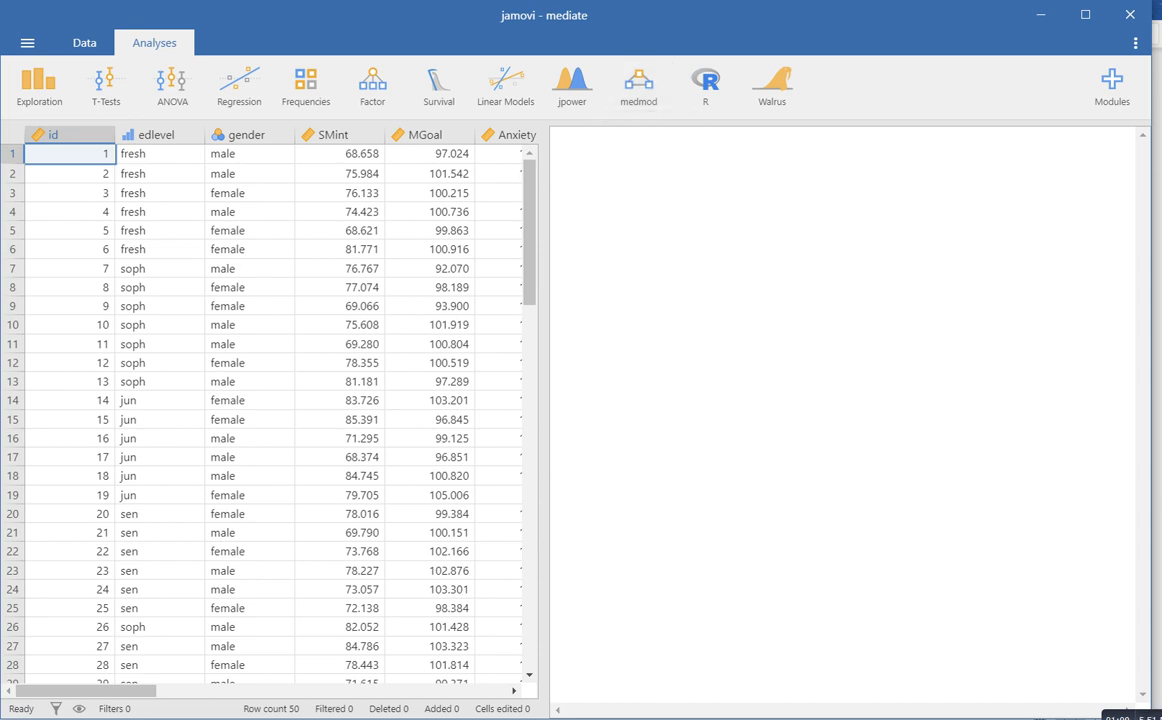
Widen the data view to examine the SMint, MGoal, Anxiety and Achieve columns, then narrow it again
drag(543, 400, 734, 400)
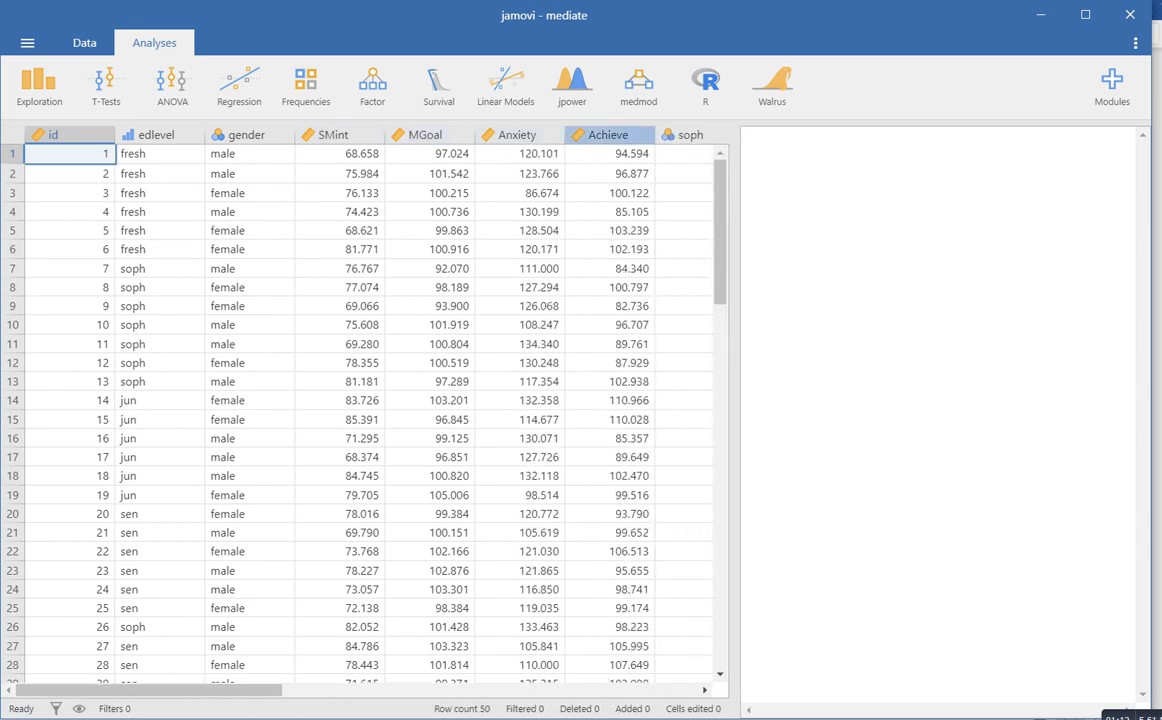
drag(608, 134, 333, 134)
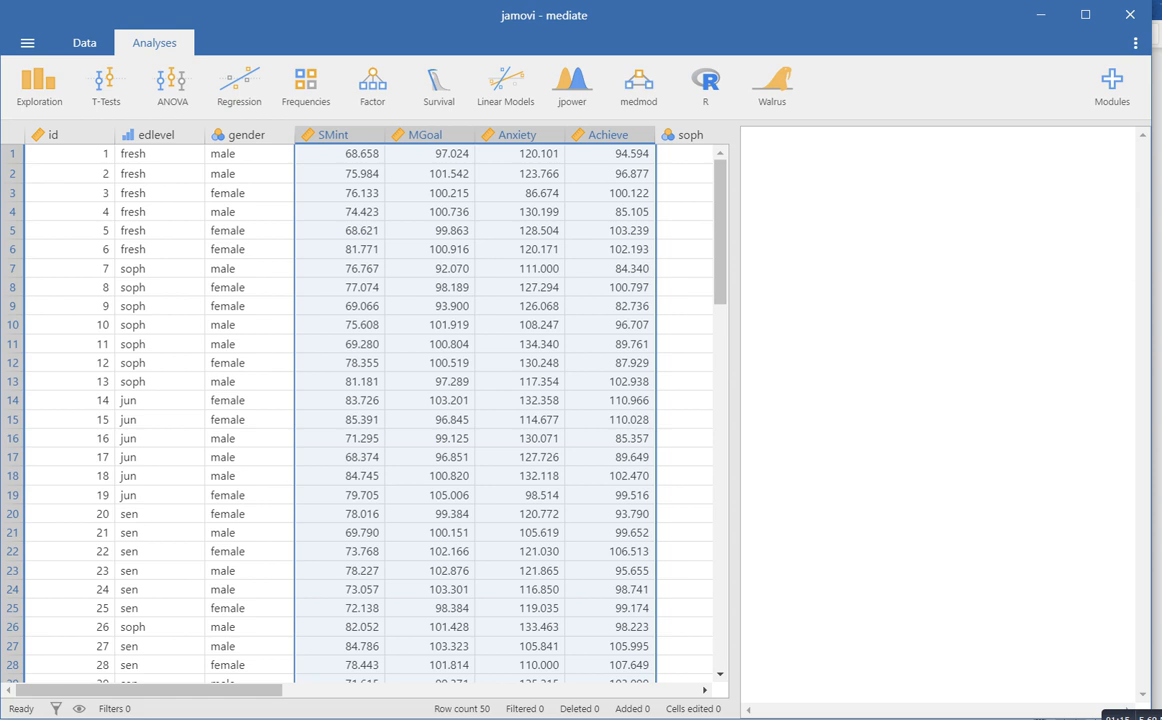
click(430, 211)
drag(734, 230, 671, 230)
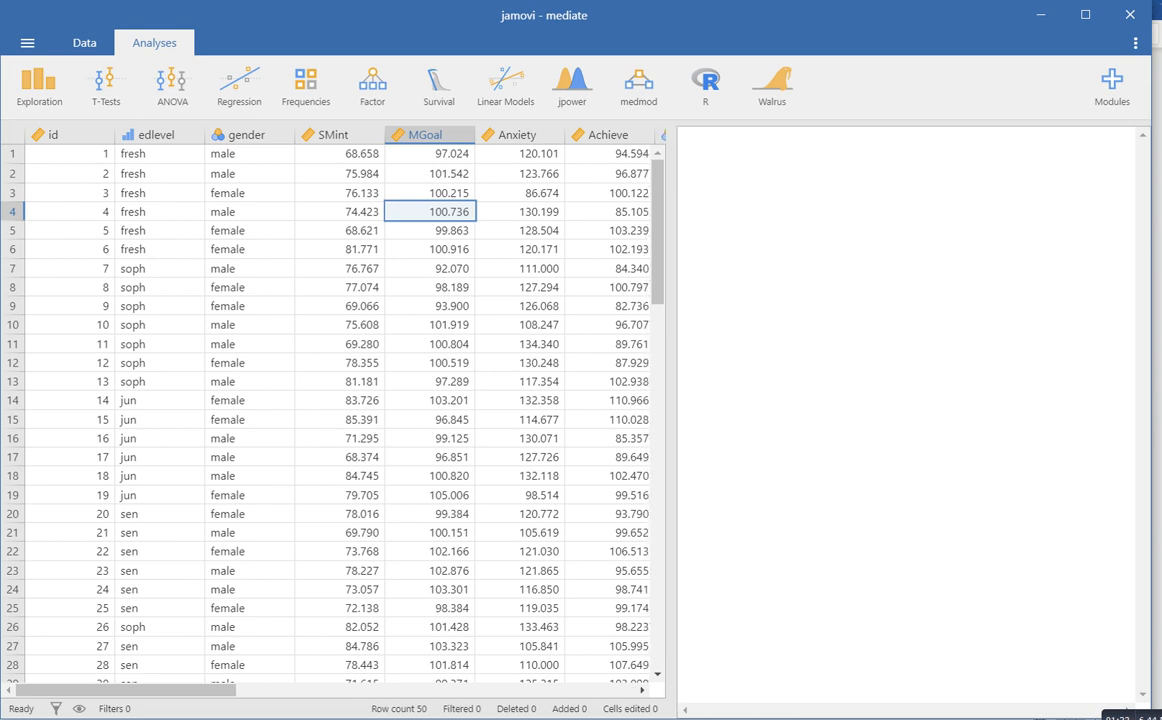
drag(613, 134, 335, 134)
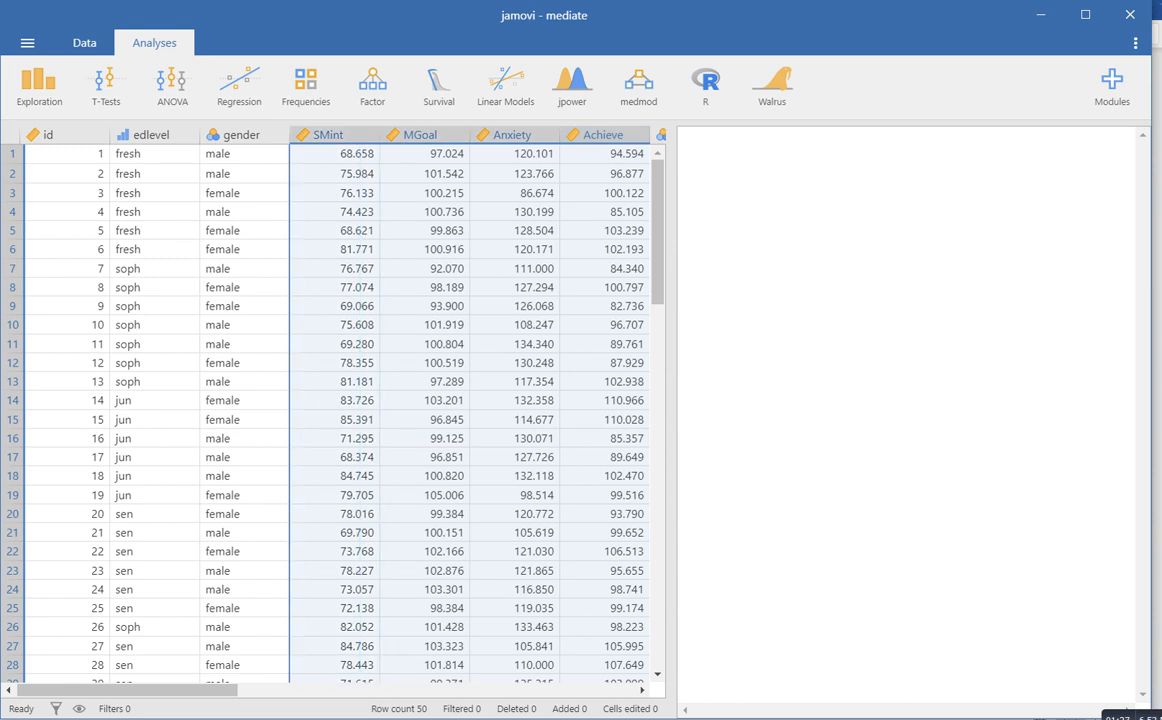
drag(671, 459, 559, 459)
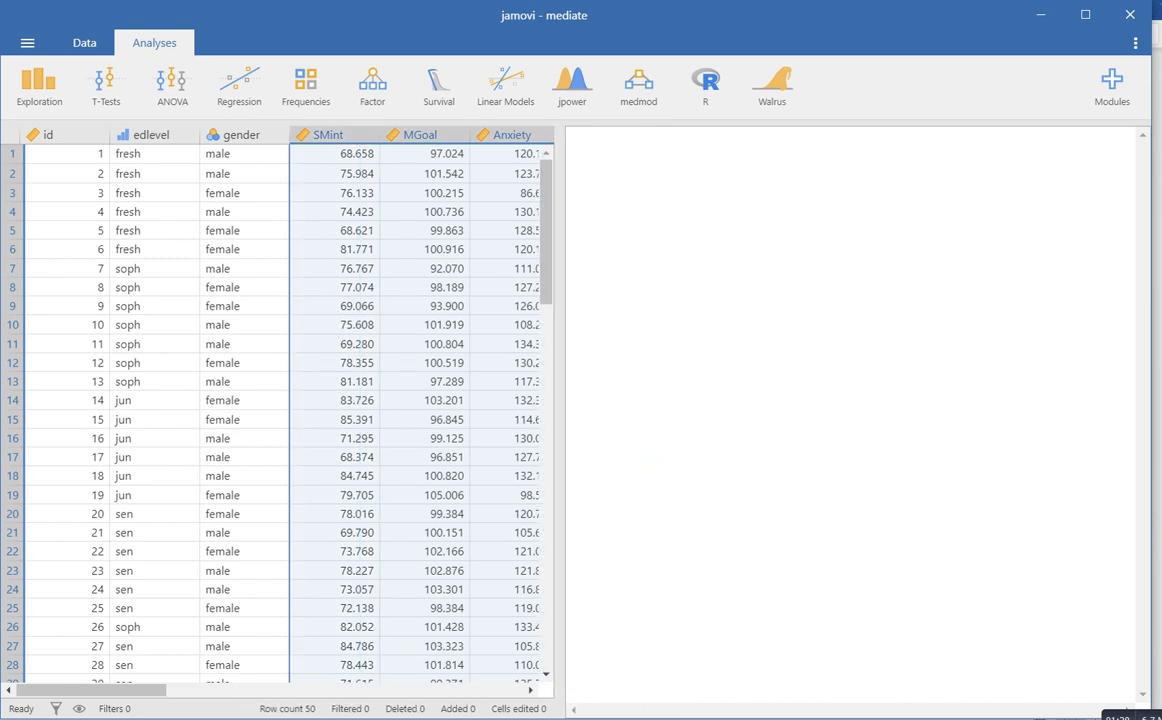
click(425, 287)
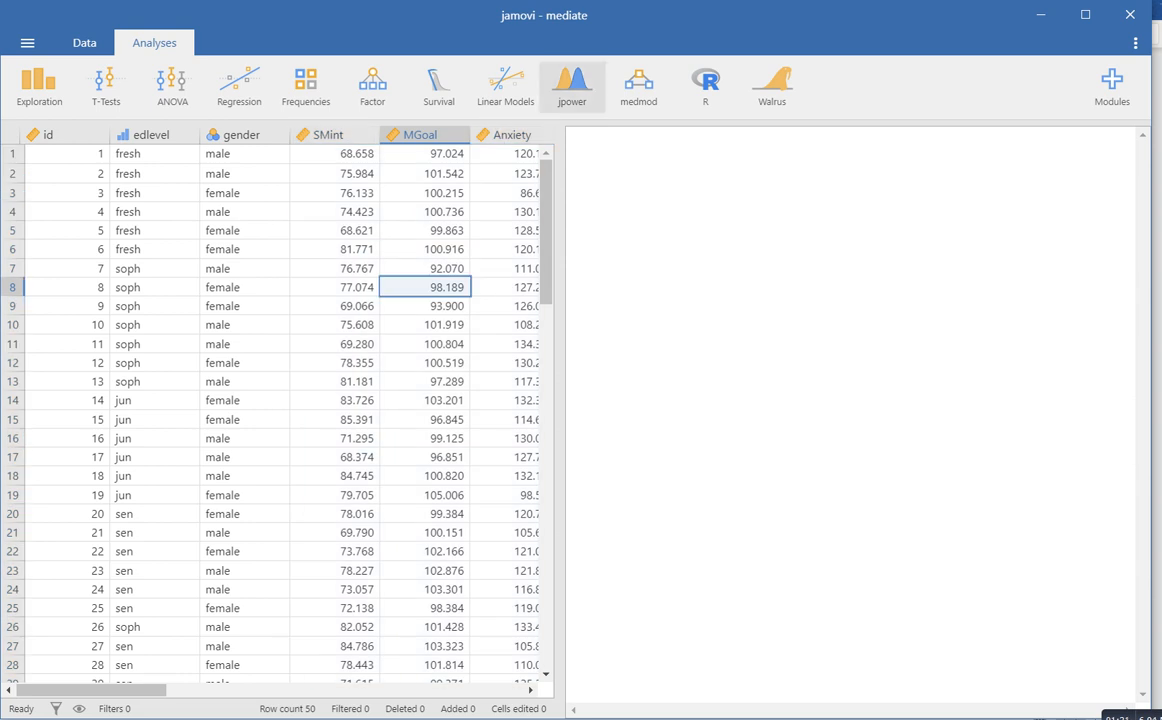
Set up a medmod Mediation analysis with Achieve as dependent variable, MGoal as predictor and SMint as mediator
click(638, 87)
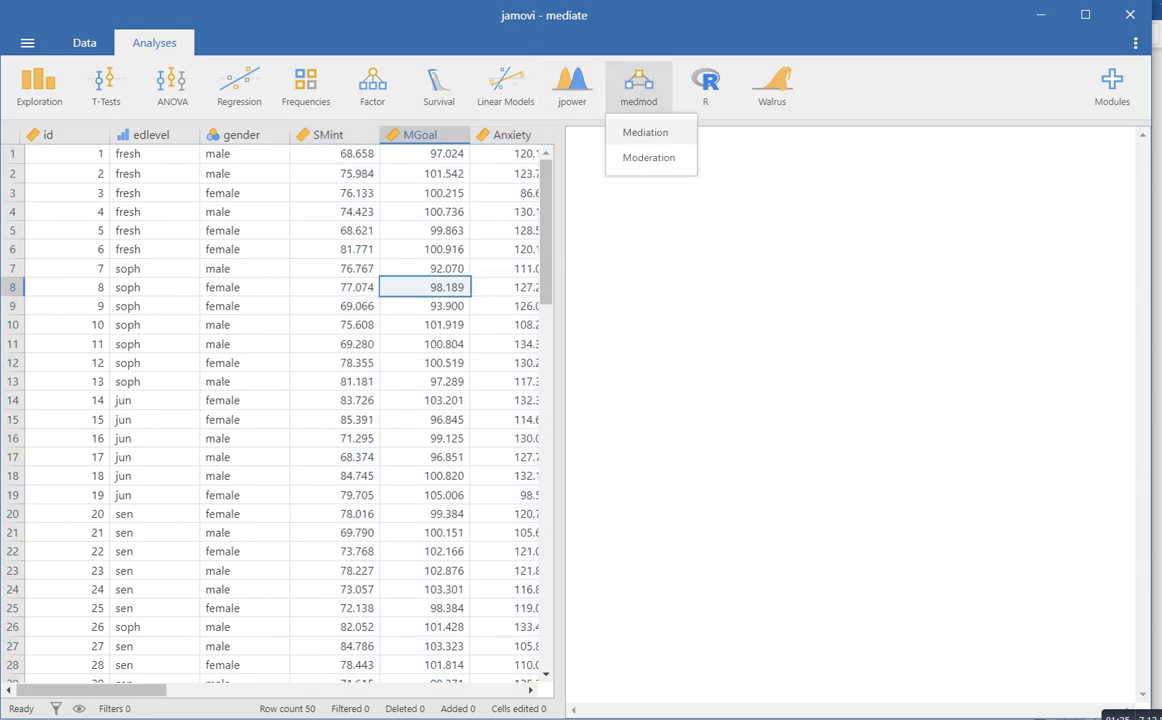
click(645, 132)
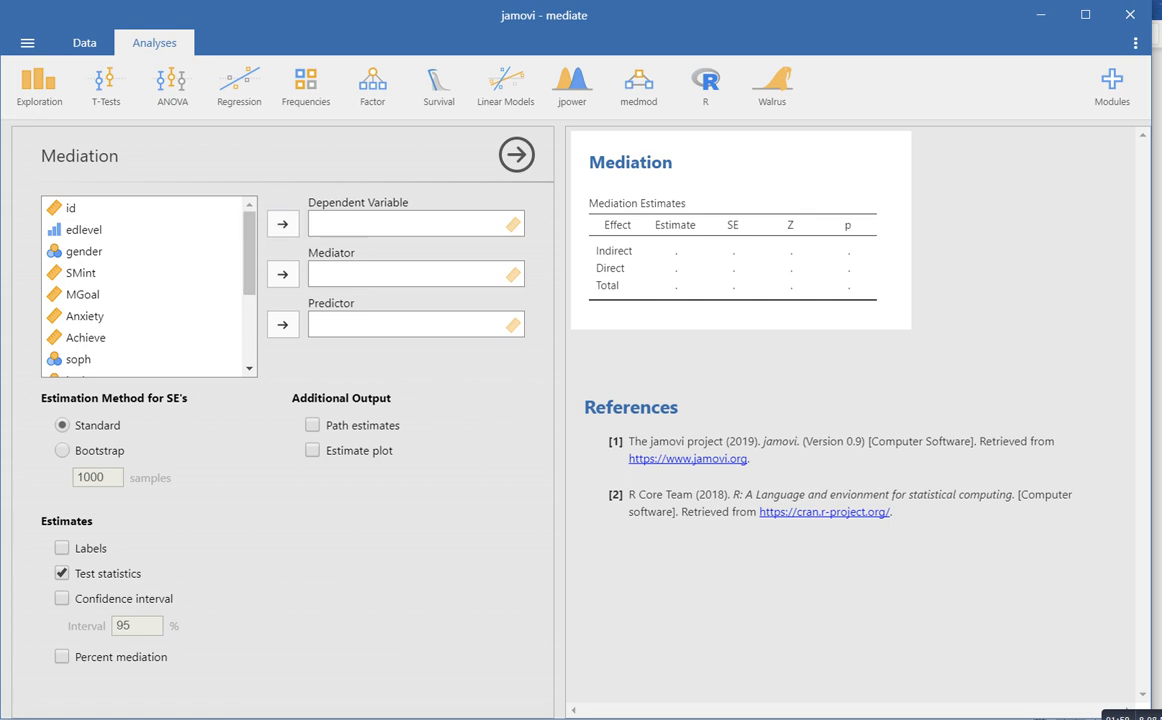
drag(86, 337, 340, 221)
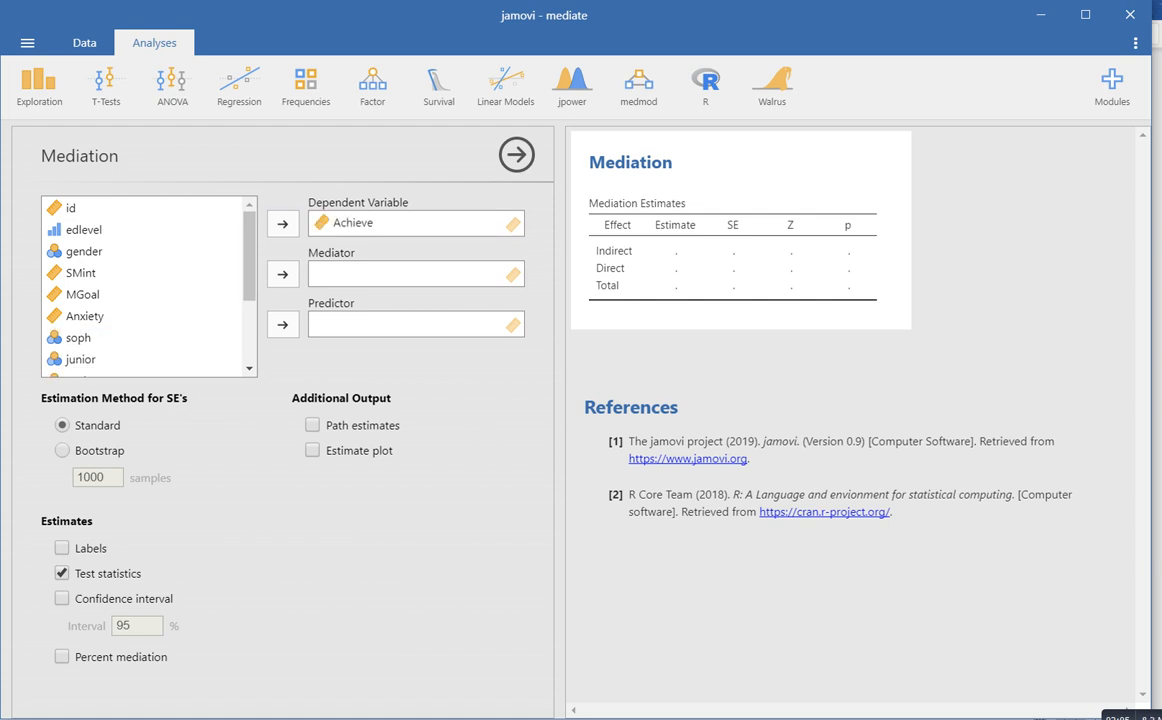
drag(83, 294, 340, 322)
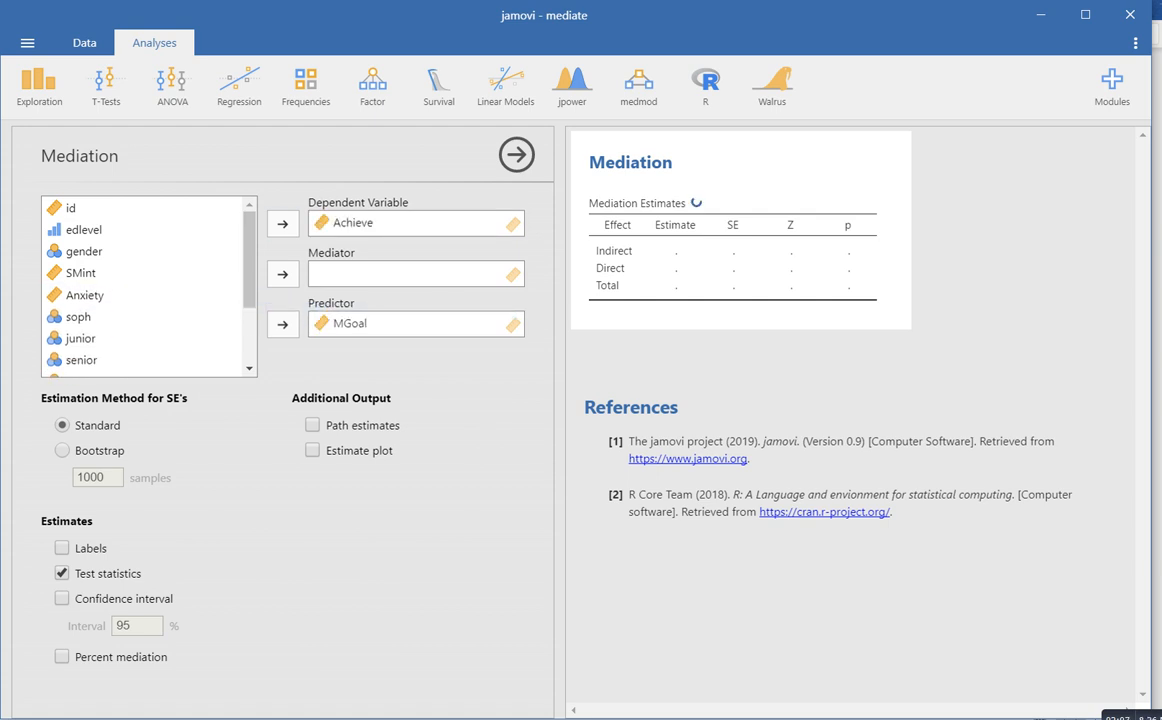
drag(80, 272, 340, 272)
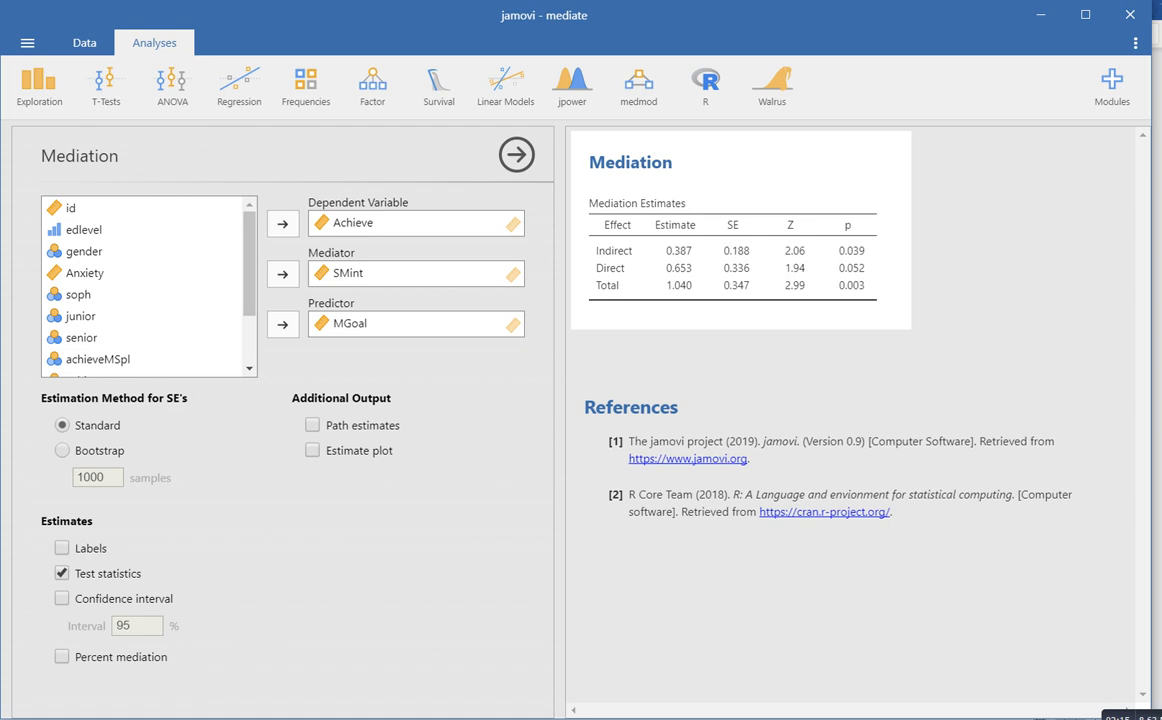
Examine the estimate, SE, Z and p of the indirect, direct and total effects in the Mediation Estimates table
mouse_move(603, 237)
mouse_down()
mouse_move(638, 238)
mouse_move(631, 258)
mouse_up()
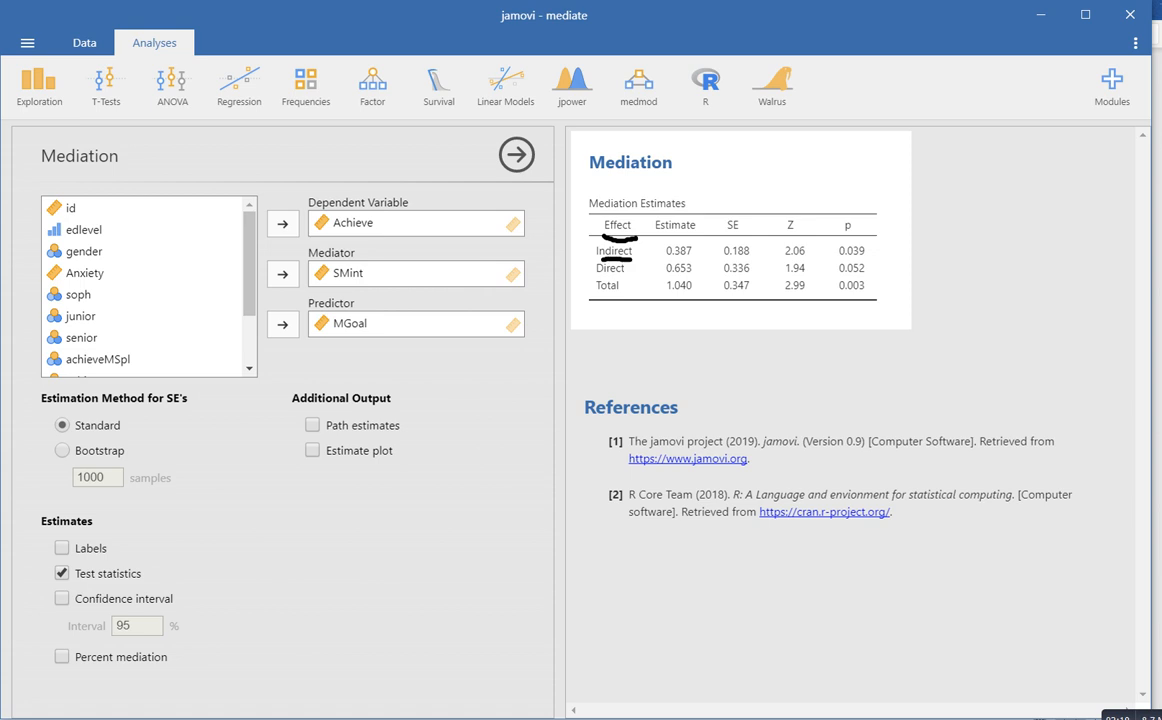
drag(341, 337, 366, 335)
drag(335, 242, 364, 237)
drag(664, 258, 864, 256)
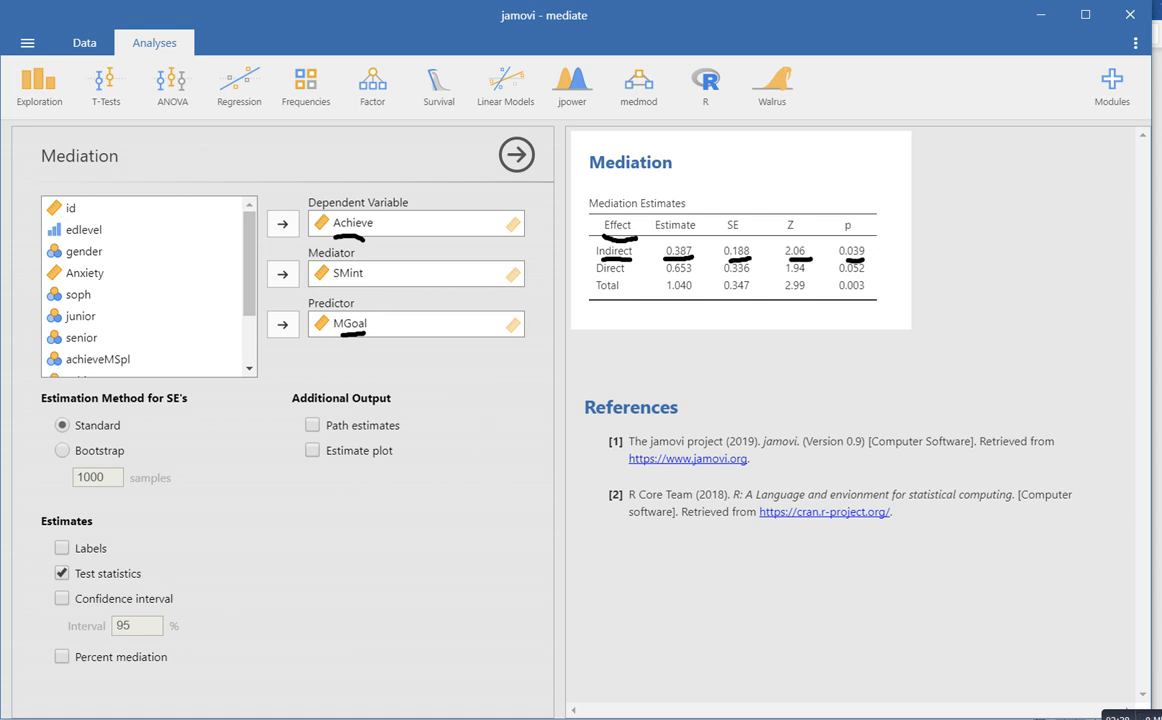
drag(599, 276, 750, 276)
drag(774, 276, 864, 284)
drag(586, 298, 683, 302)
drag(725, 295, 747, 300)
drag(785, 295, 805, 296)
drag(840, 297, 844, 301)
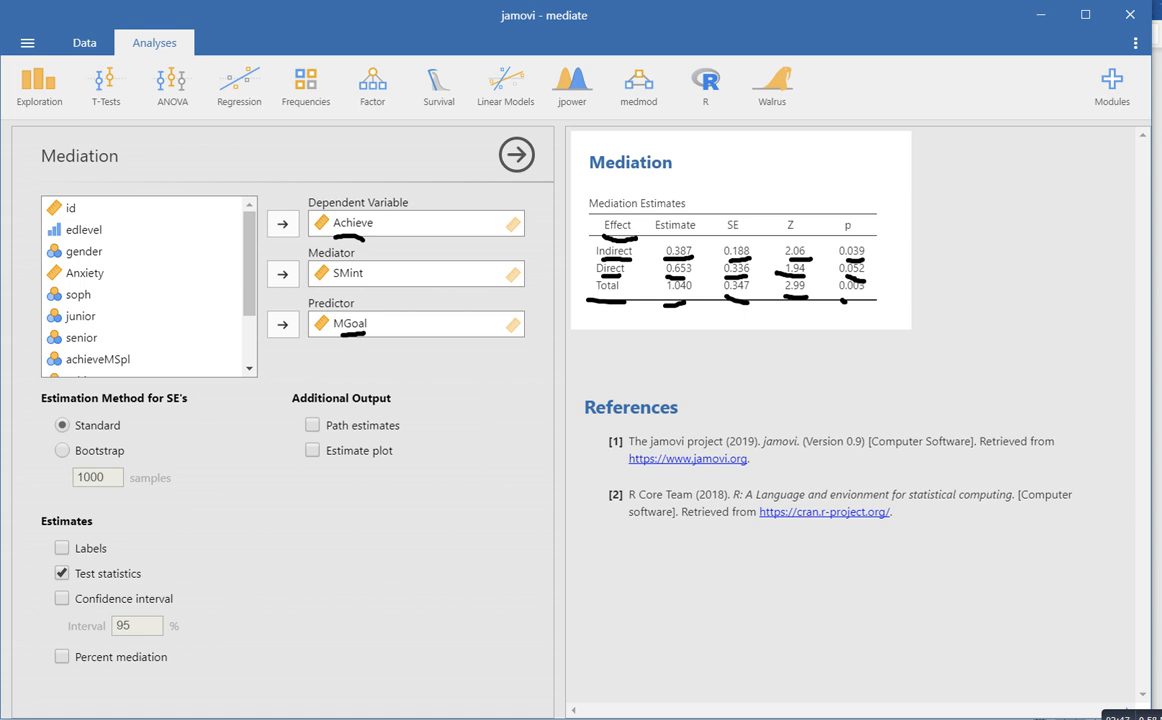
key(Escape)
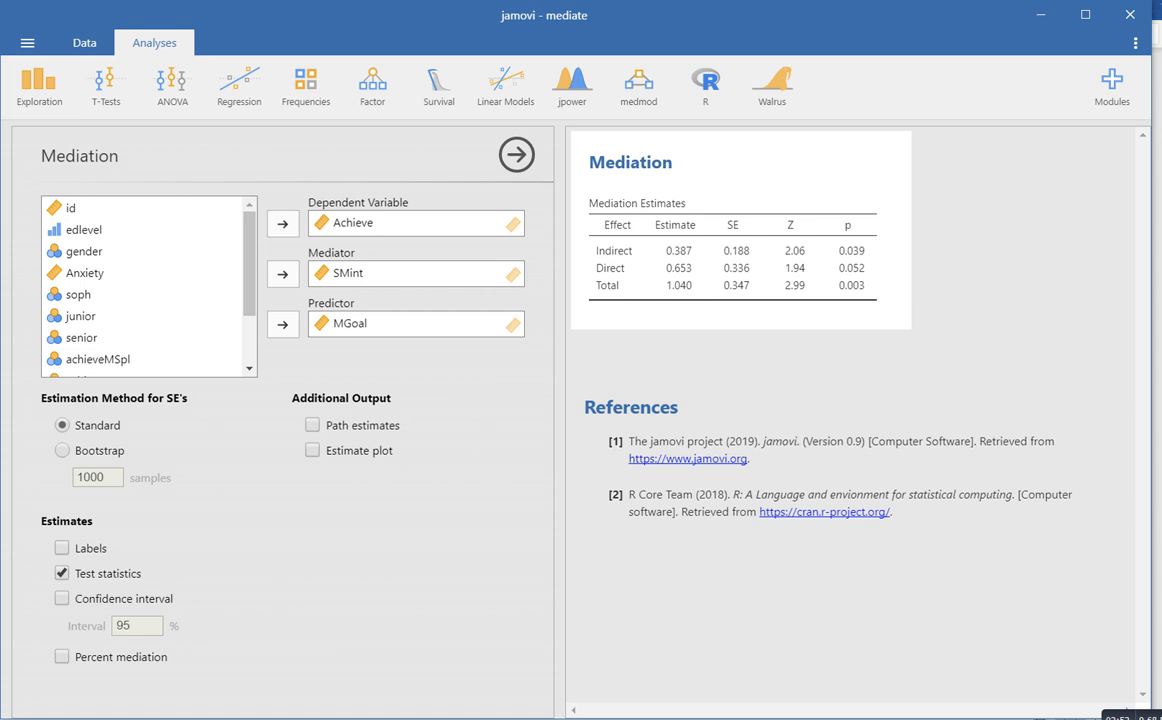
Add labels to the mediation estimates
click(61, 547)
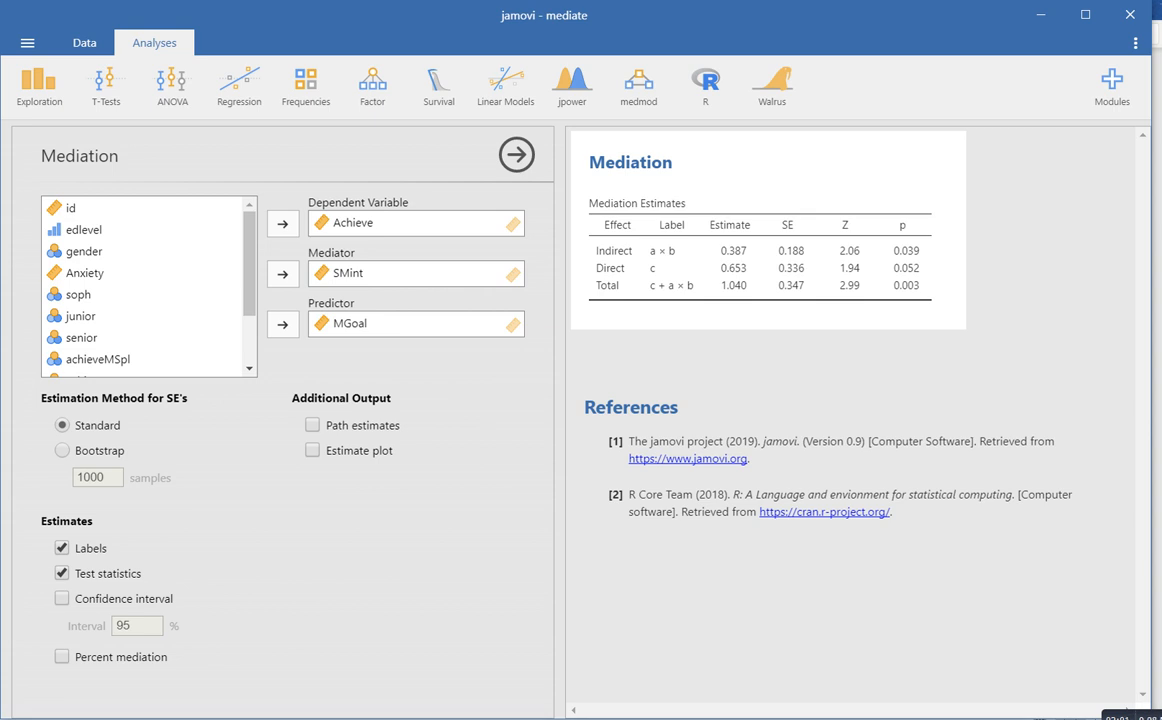
Examine how the labels a, b and c correspond to the paths between MGoal, SMint and Achieve
mouse_move(646, 260)
mouse_down()
mouse_move(677, 261)
mouse_move(660, 276)
mouse_move(659, 302)
mouse_move(693, 294)
mouse_up()
mouse_move(632, 640)
mouse_down()
mouse_move(650, 628)
mouse_move(688, 640)
mouse_move(785, 574)
mouse_move(794, 590)
mouse_move(809, 566)
mouse_move(888, 616)
mouse_up()
mouse_move(880, 608)
mouse_down()
mouse_move(928, 646)
mouse_move(943, 637)
mouse_up()
mouse_move(950, 616)
mouse_down()
mouse_move(947, 636)
mouse_move(965, 641)
mouse_up()
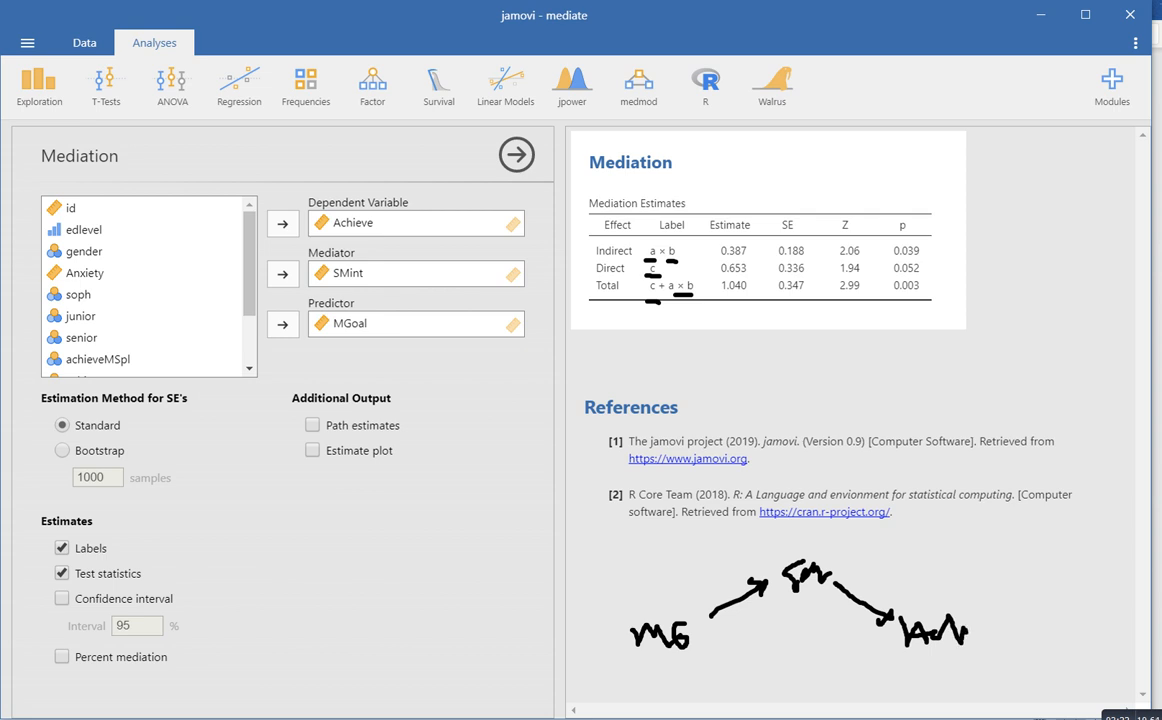
mouse_move(724, 574)
mouse_down()
mouse_move(712, 582)
mouse_move(741, 578)
mouse_up()
drag(856, 567, 860, 590)
drag(724, 641, 859, 643)
mouse_move(846, 622)
mouse_down()
mouse_move(865, 633)
mouse_move(816, 662)
mouse_up()
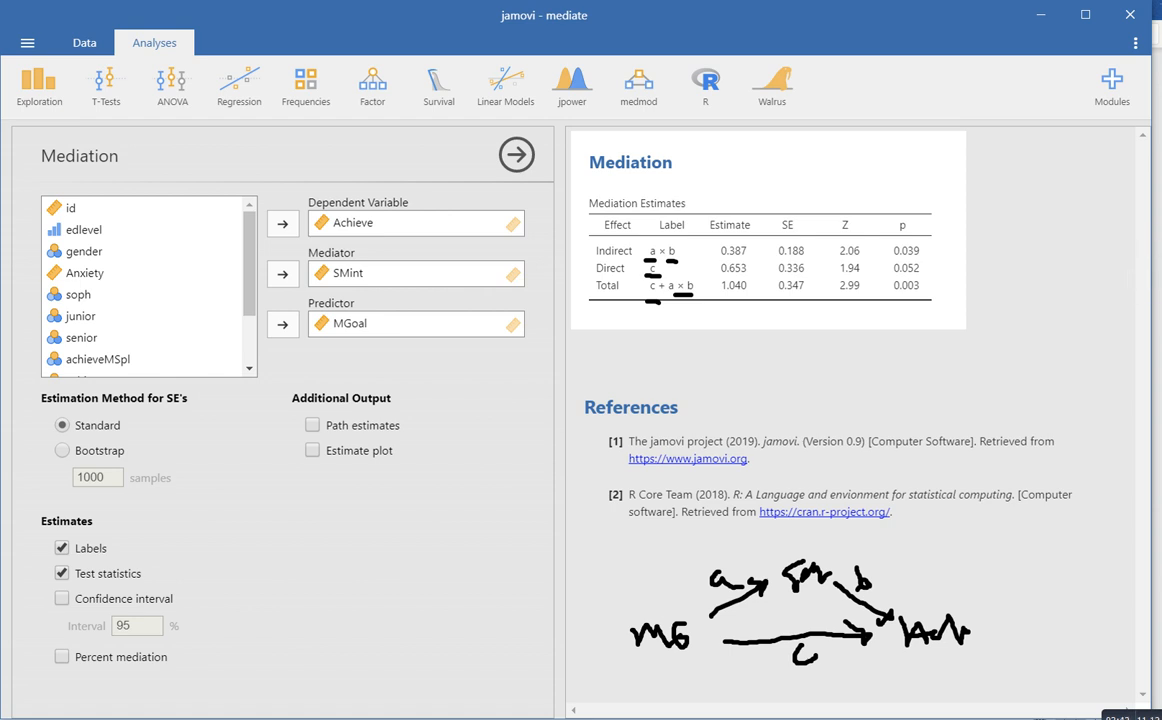
key(Escape)
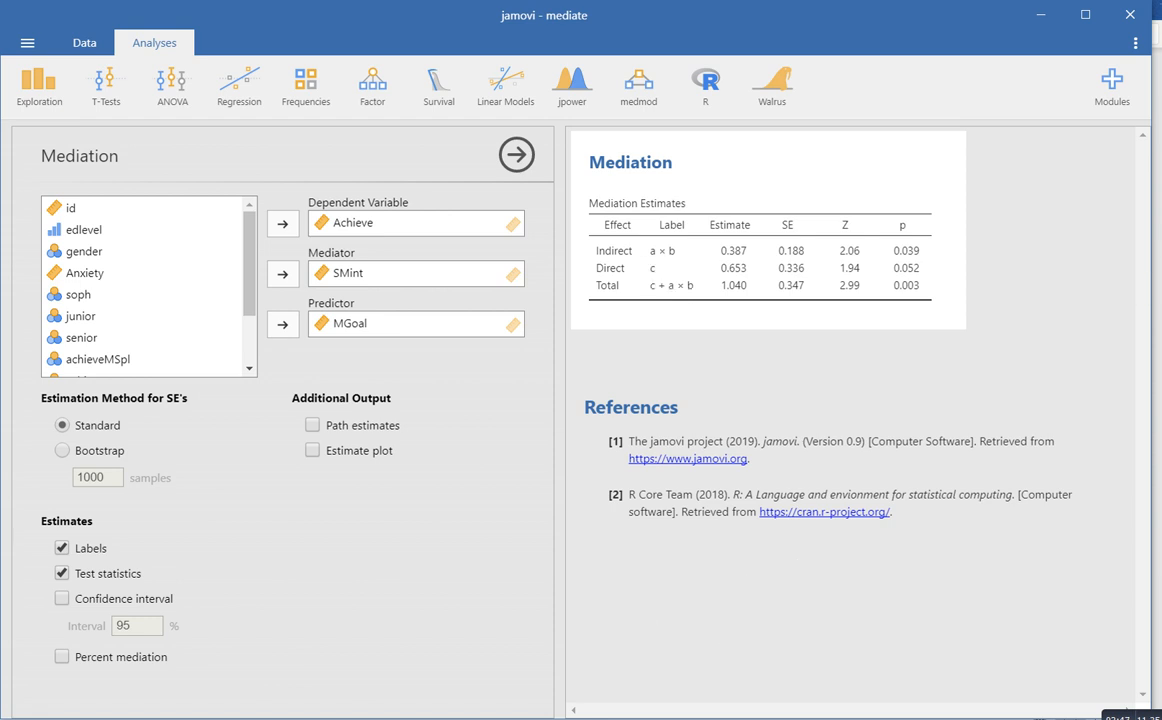
Add path estimates to the mediation output and review the labels and statistics of the individual paths
click(312, 425)
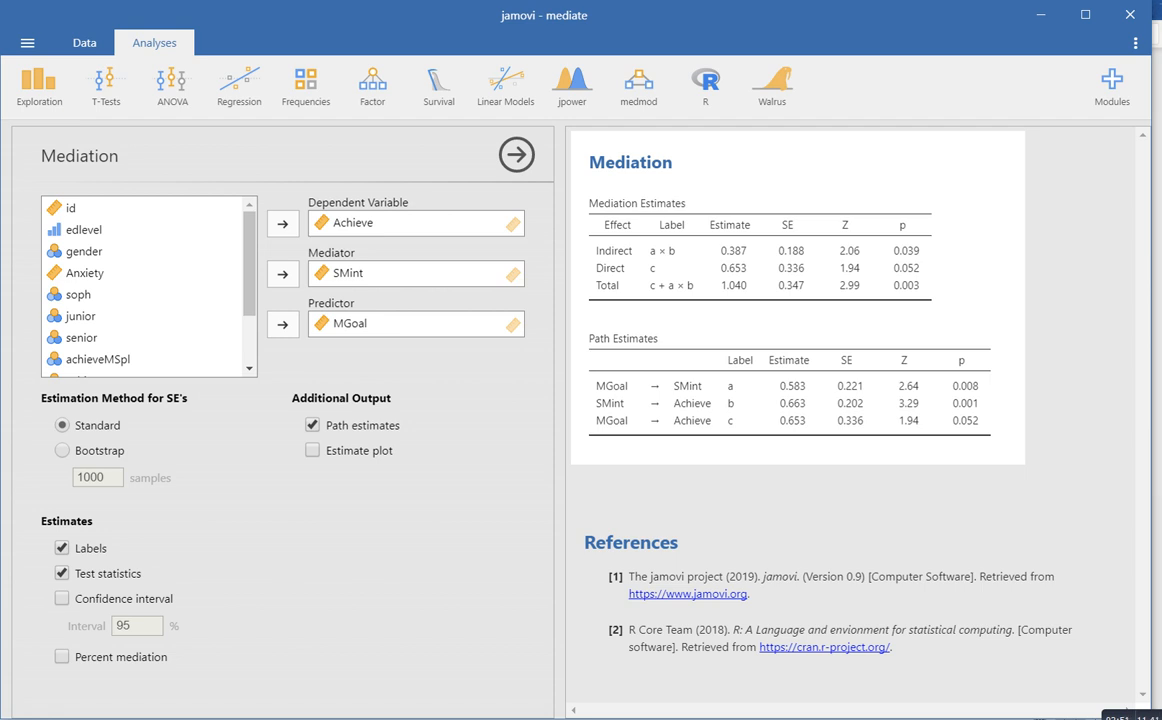
drag(350, 434, 389, 438)
mouse_move(727, 399)
mouse_down()
mouse_move(740, 404)
mouse_move(729, 411)
mouse_move(741, 434)
mouse_up()
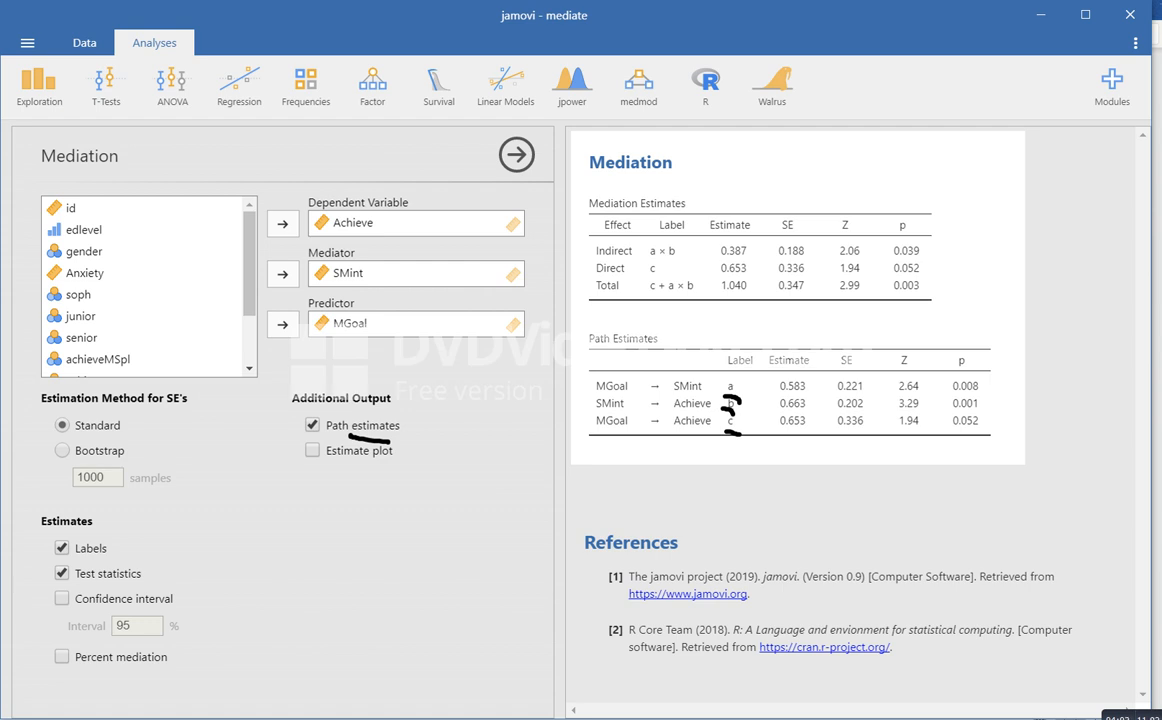
drag(774, 376, 878, 369)
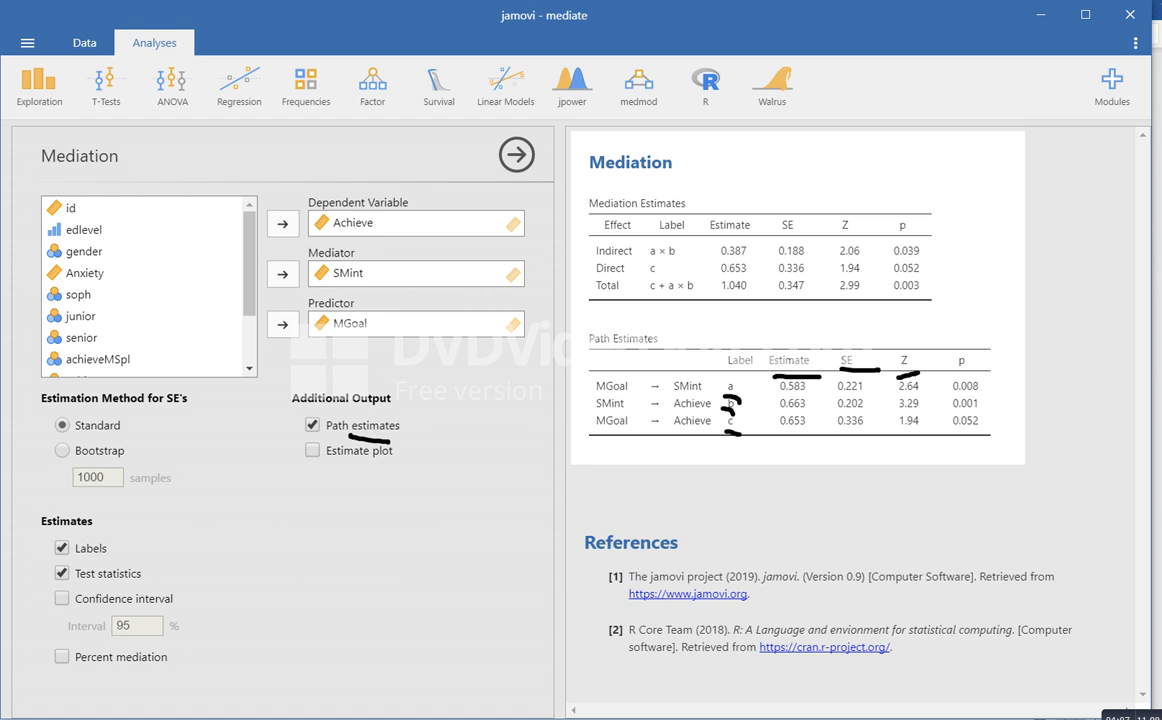
drag(897, 376, 918, 372)
drag(959, 376, 971, 371)
key(Escape)
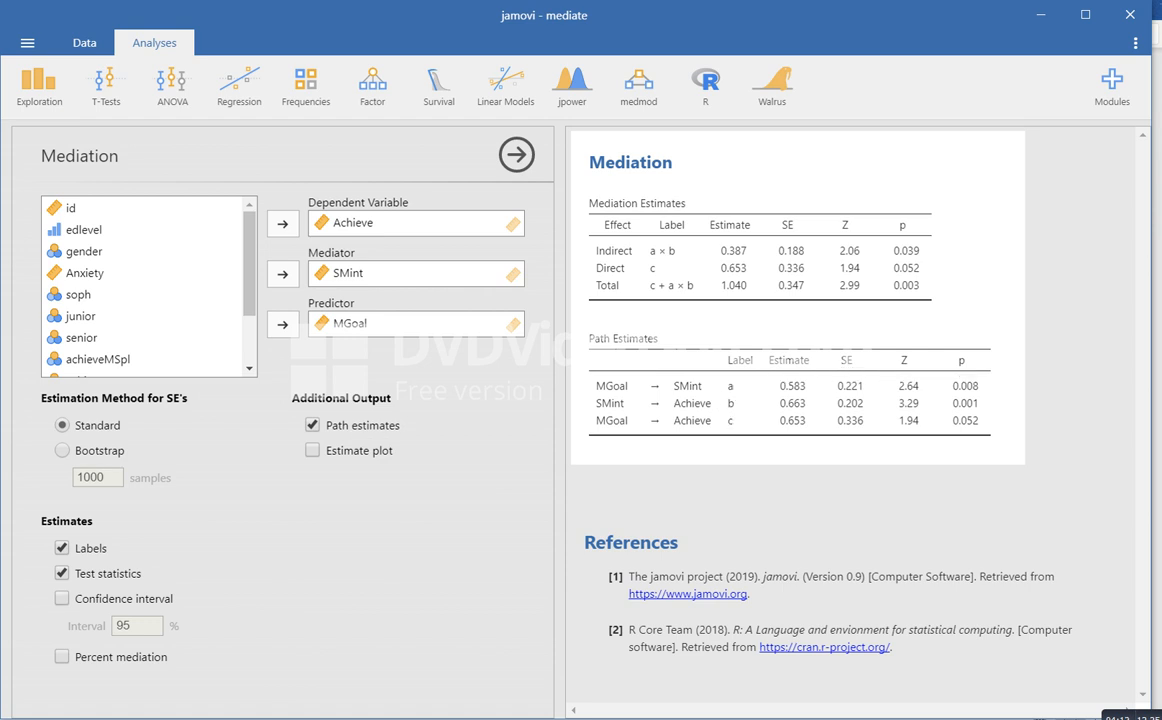
Include 95% confidence intervals for the mediation estimates
click(62, 598)
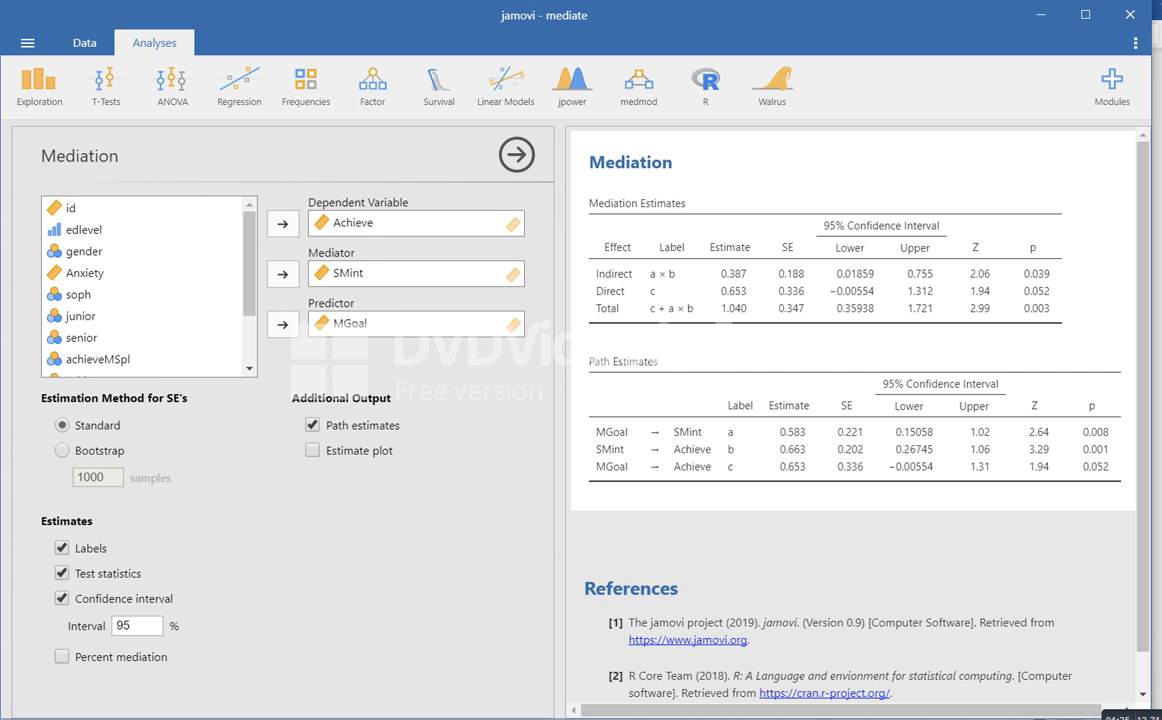
Add percent mediation to the mediation estimates and review the new column and the standard-error estimation options
click(62, 656)
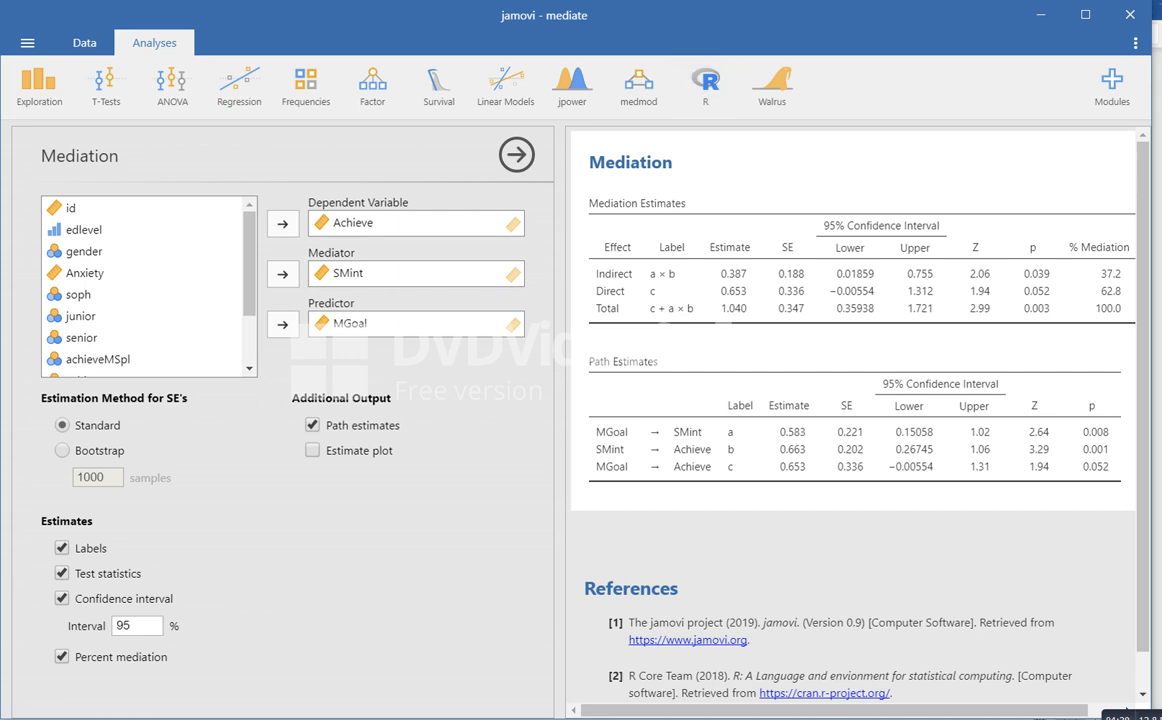
drag(1076, 254, 1123, 267)
drag(62, 409, 184, 407)
drag(76, 437, 122, 433)
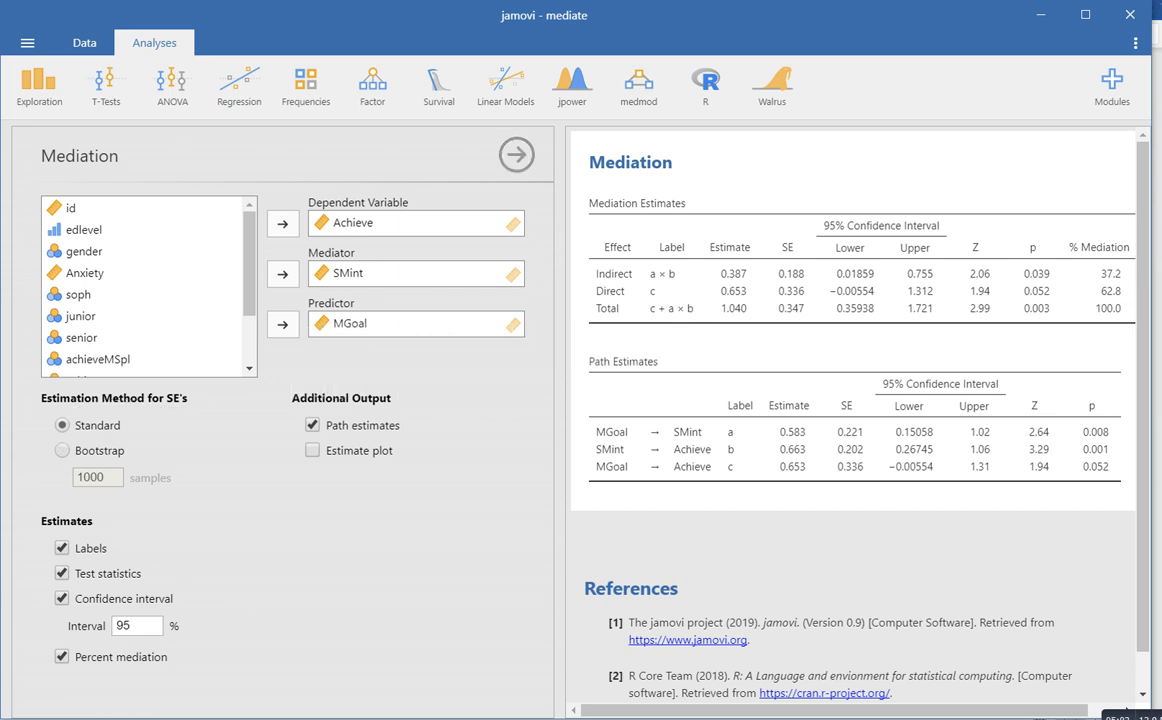
Create a medmod moderation analysis with Achieve as dependent variable, MGoal as predictor and Anxiety as moderator
click(516, 155)
click(638, 85)
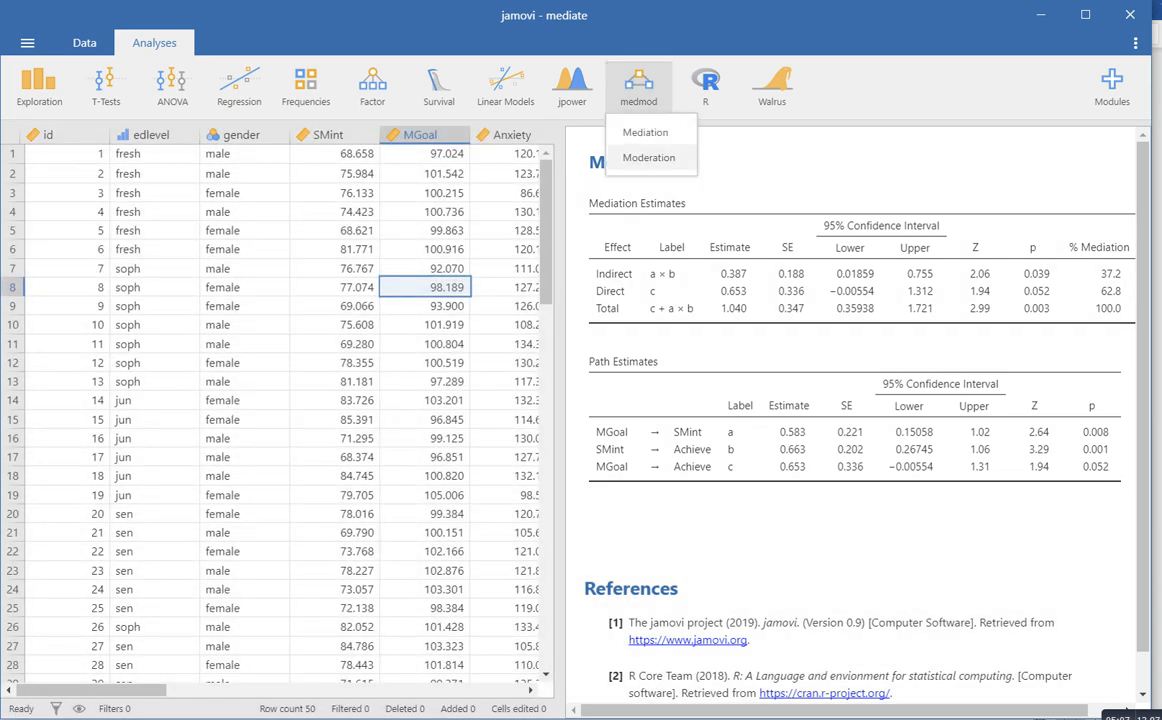
click(648, 157)
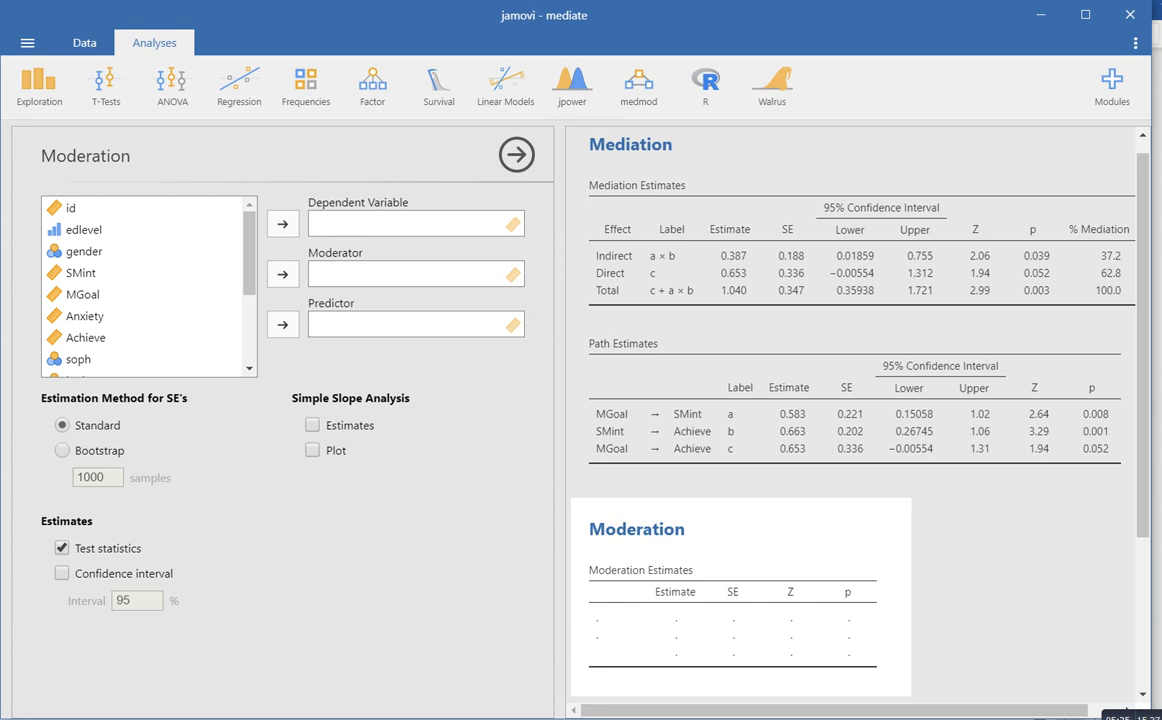
drag(86, 337, 361, 223)
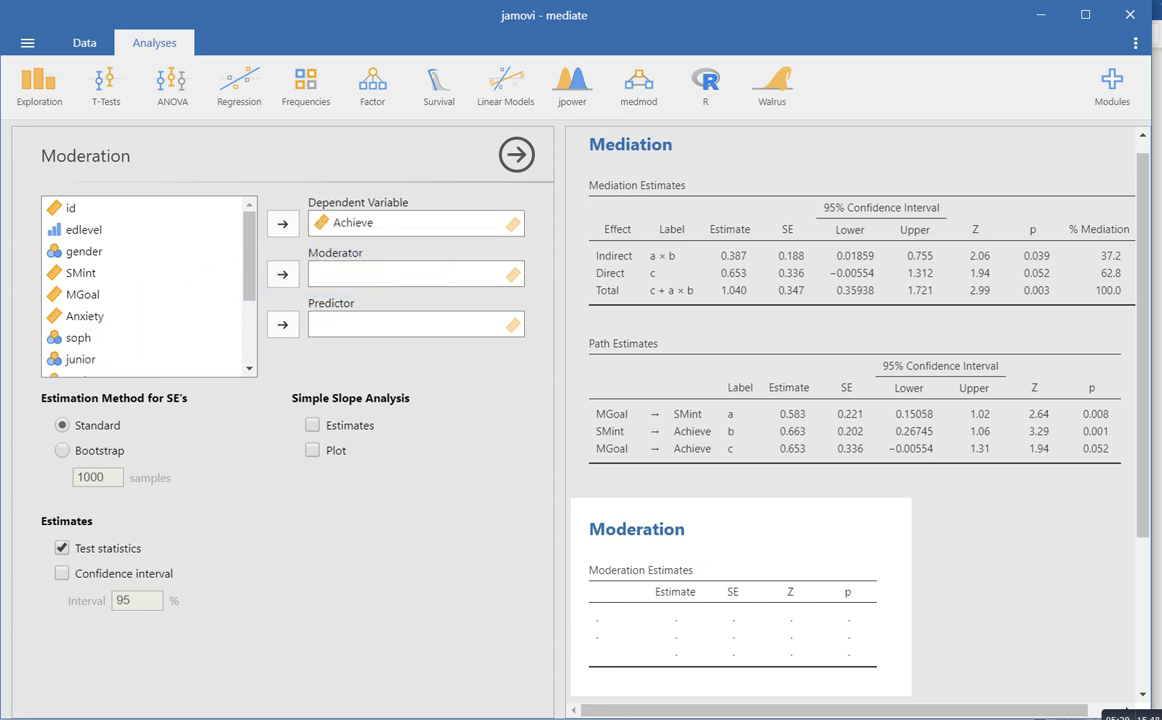
drag(84, 294, 345, 327)
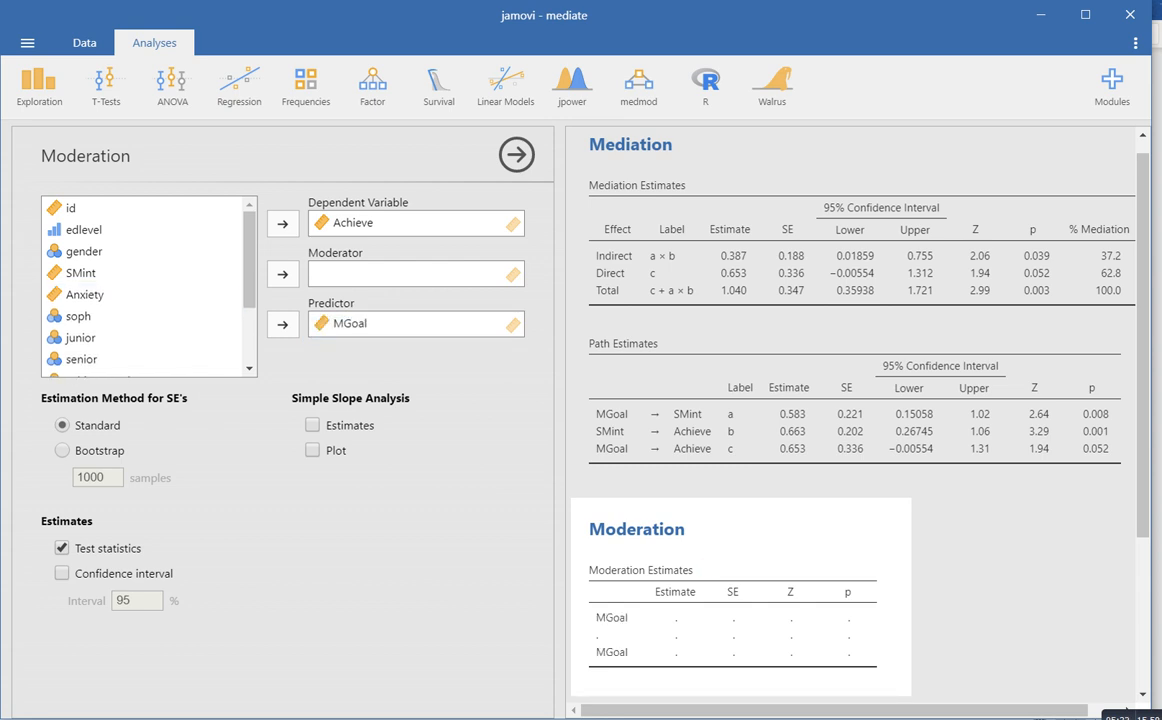
drag(84, 294, 360, 273)
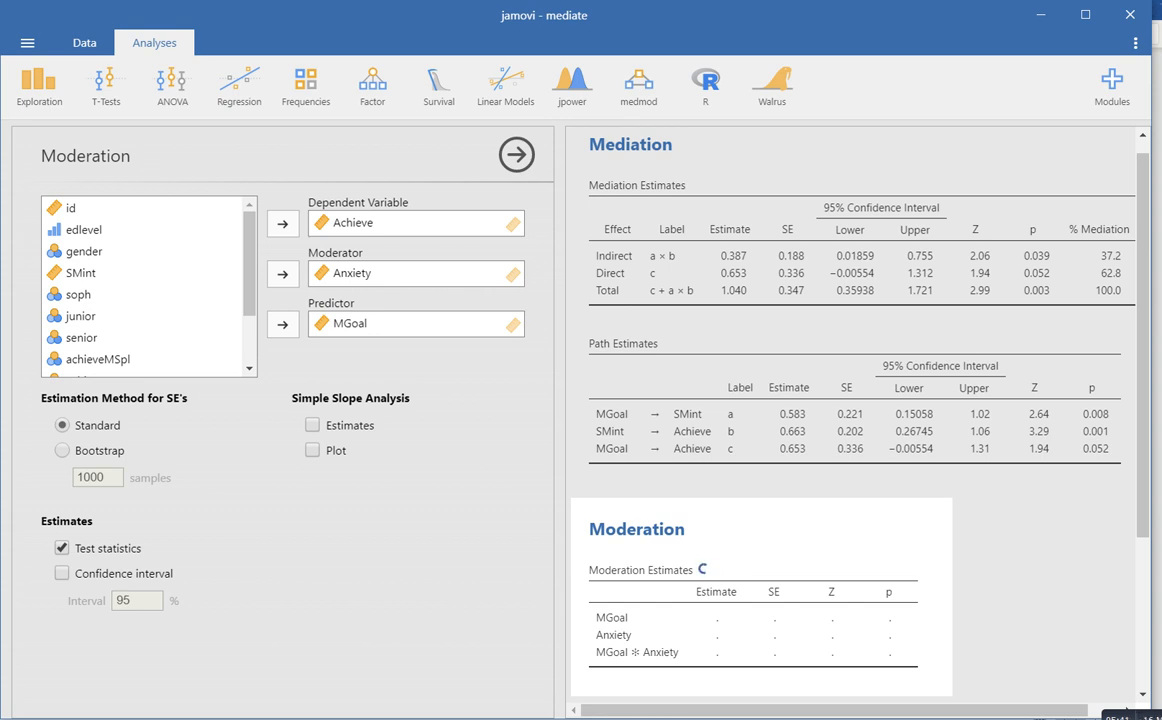
Examine the estimates, standard errors, Z and p values for MGoal, Anxiety and their interaction in the Moderation Estimates table
scroll(850, 420, down, 3)
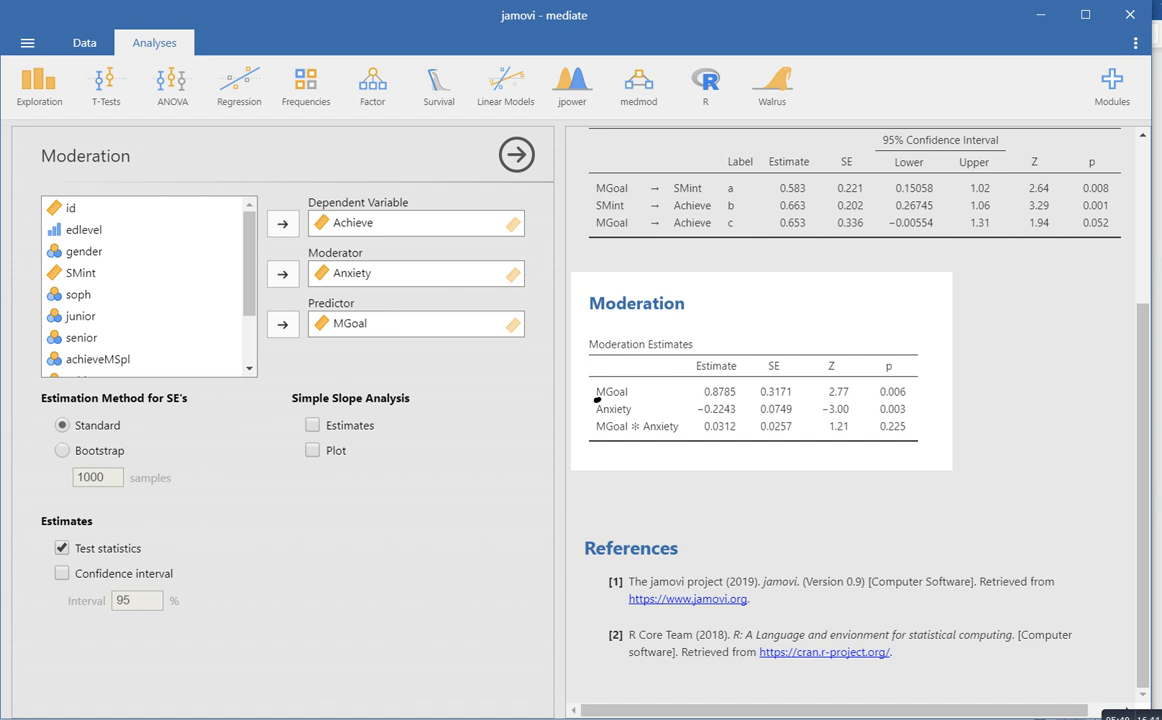
mouse_move(597, 398)
mouse_down()
mouse_move(619, 395)
mouse_move(608, 407)
mouse_move(657, 438)
mouse_up()
mouse_move(707, 399)
mouse_down()
mouse_move(730, 397)
mouse_move(720, 435)
mouse_up()
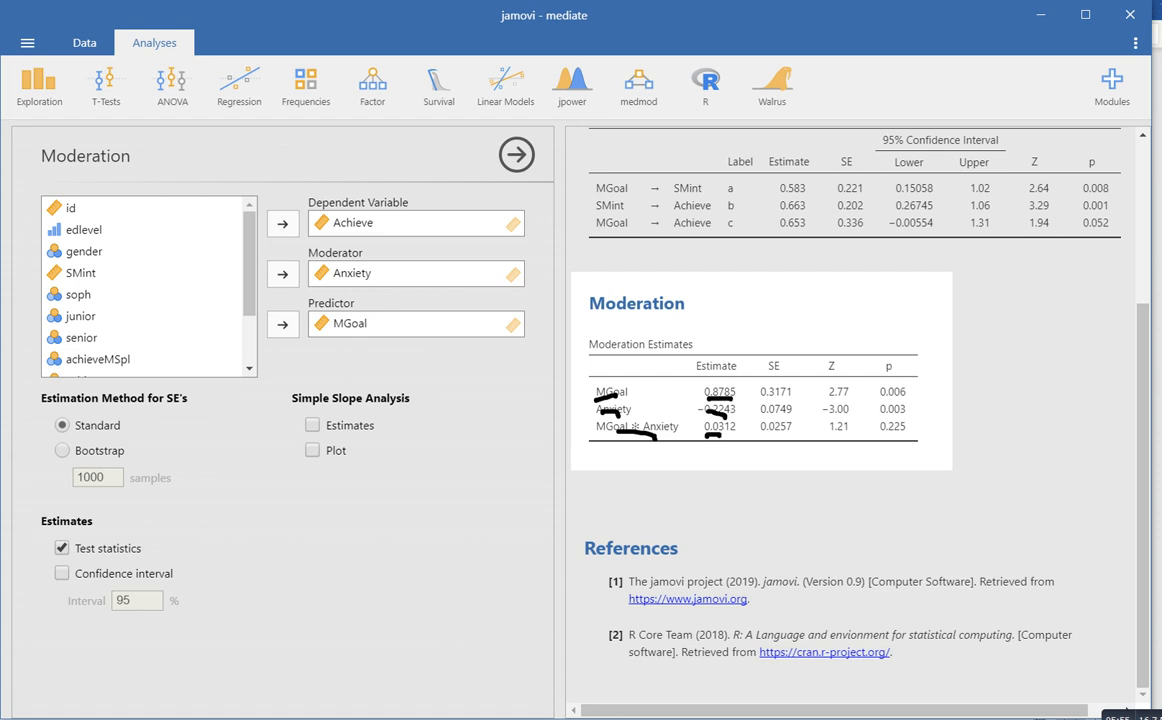
drag(772, 375, 842, 374)
drag(876, 373, 924, 367)
drag(905, 425, 896, 424)
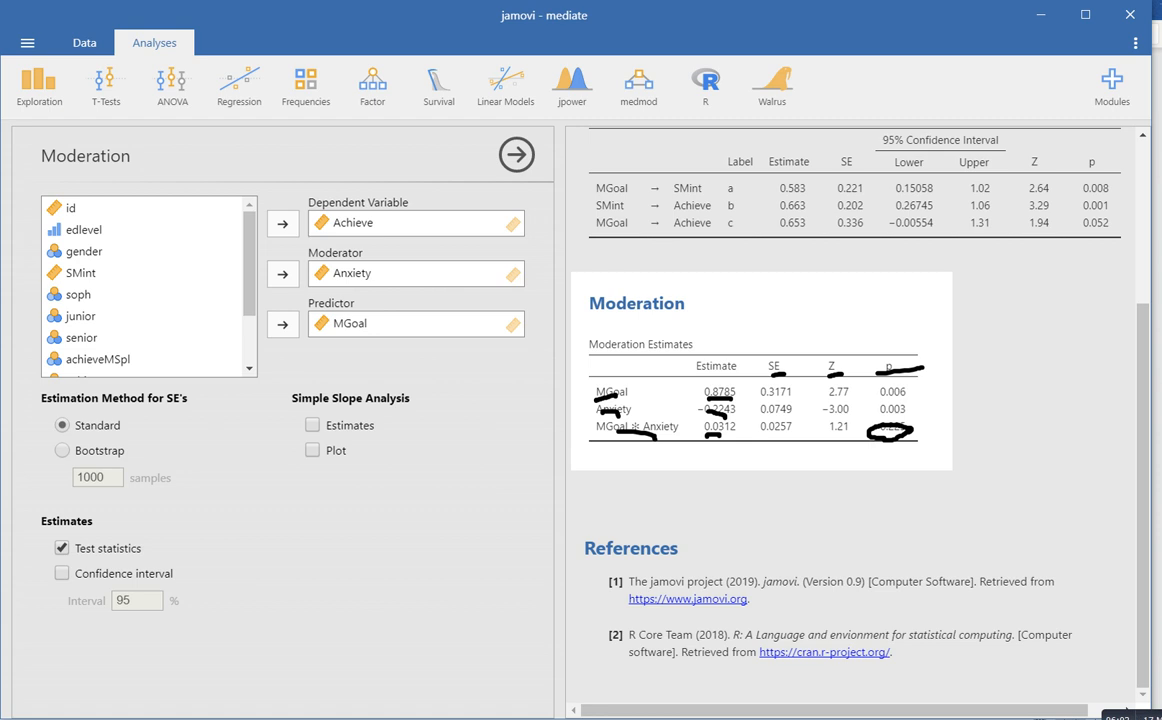
key(Escape)
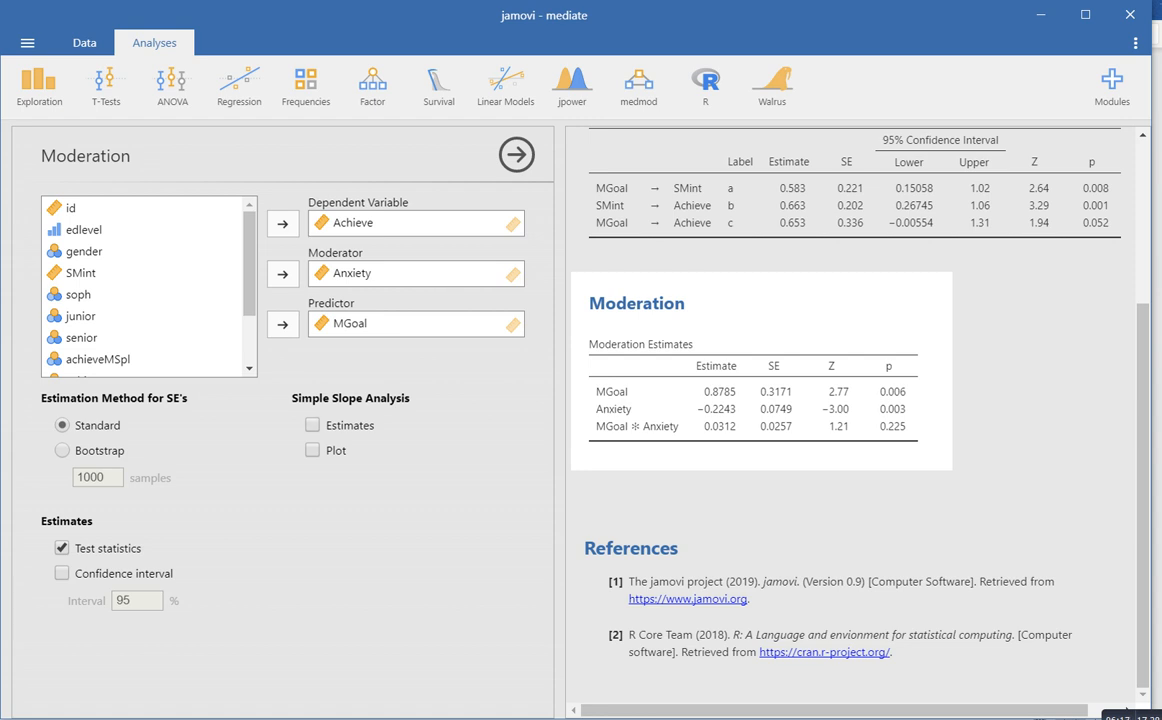
Add simple slope estimates to the moderation and review the effect of MGoal on Achieve at average, low and high Anxiety
click(313, 425)
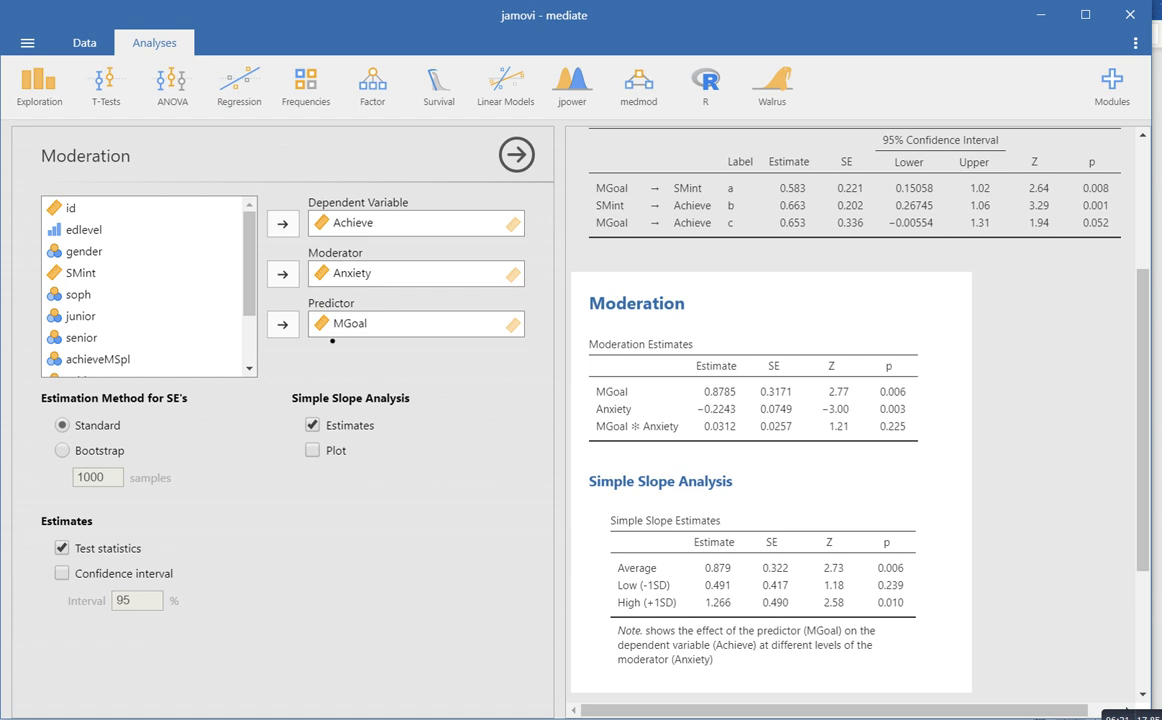
drag(332, 341, 358, 342)
drag(327, 238, 385, 249)
drag(334, 285, 373, 289)
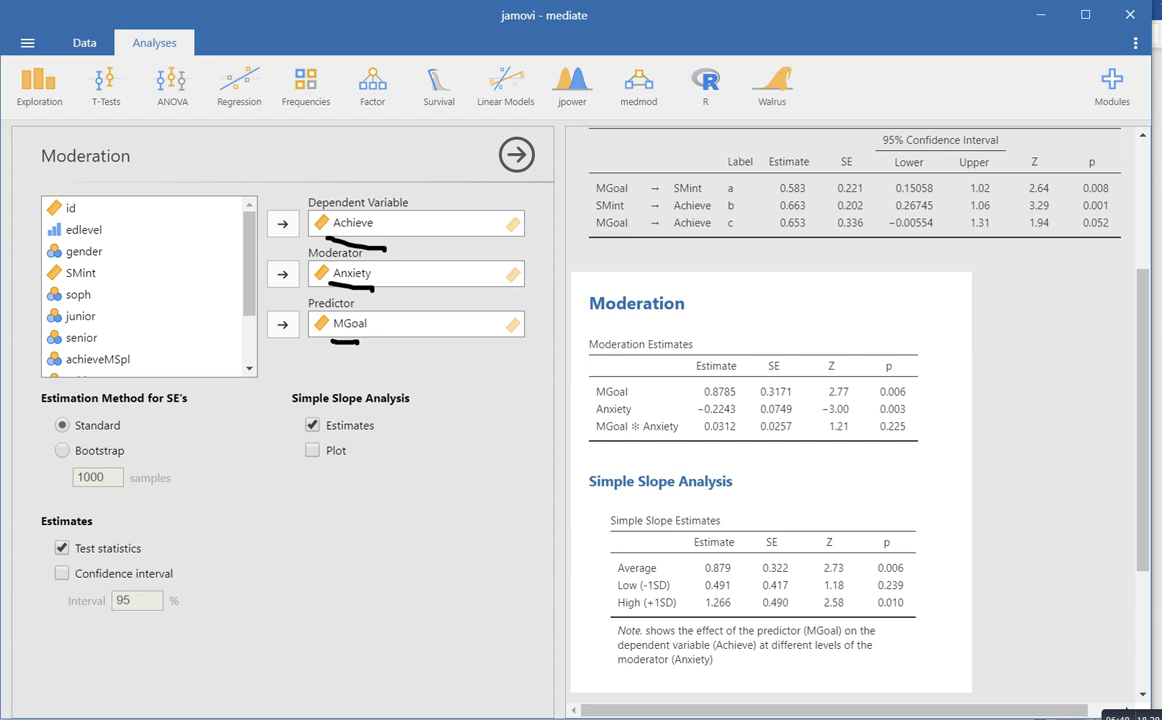
drag(619, 613, 663, 618)
mouse_move(619, 575)
mouse_down()
mouse_move(730, 572)
mouse_move(716, 592)
mouse_move(729, 606)
mouse_up()
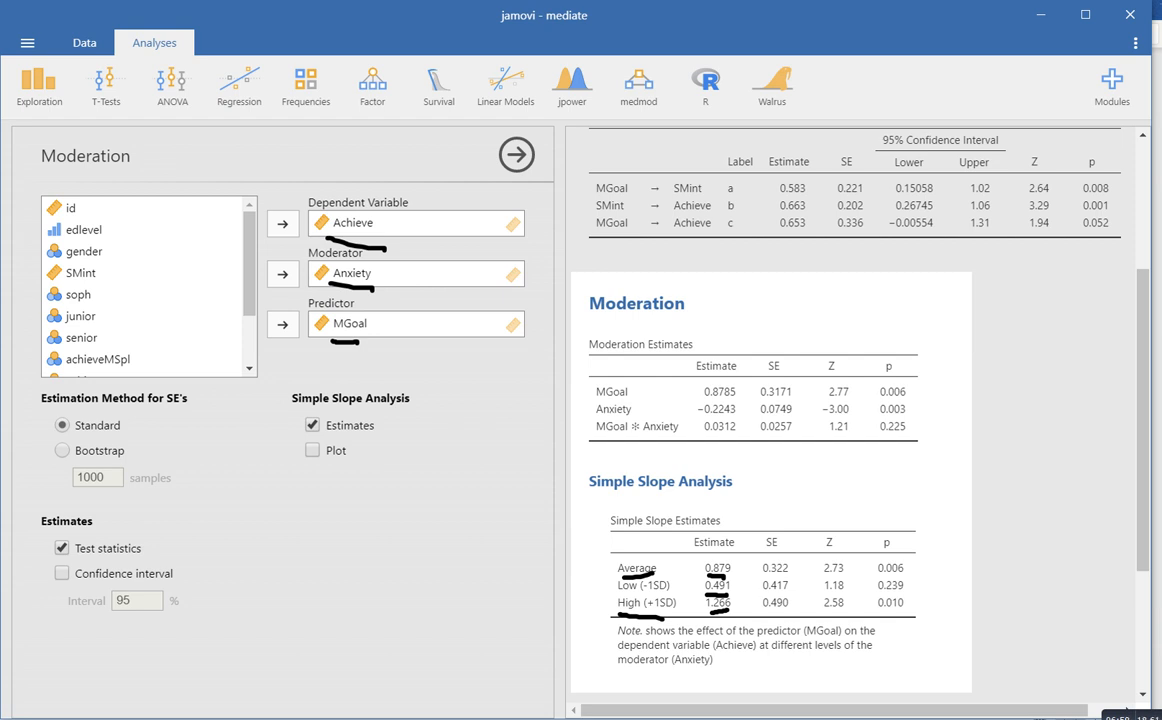
drag(757, 552, 903, 557)
key(Escape)
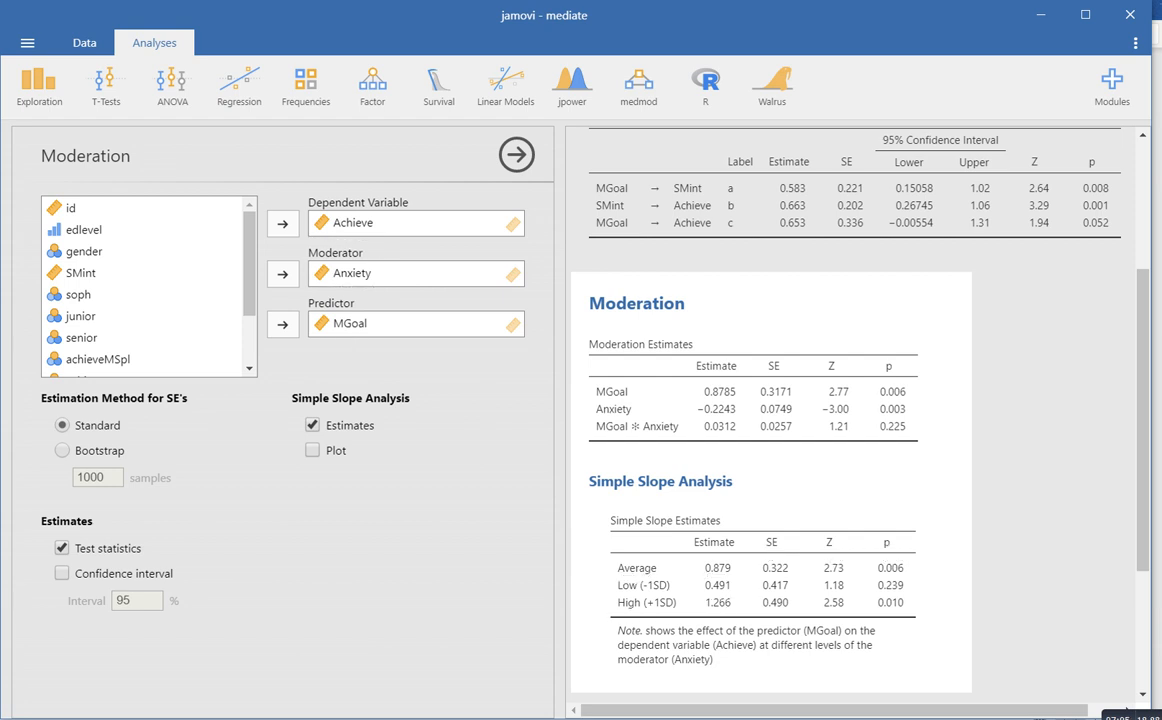
Add the simple slope plot and compare its lines with the simple slope estimates
click(312, 450)
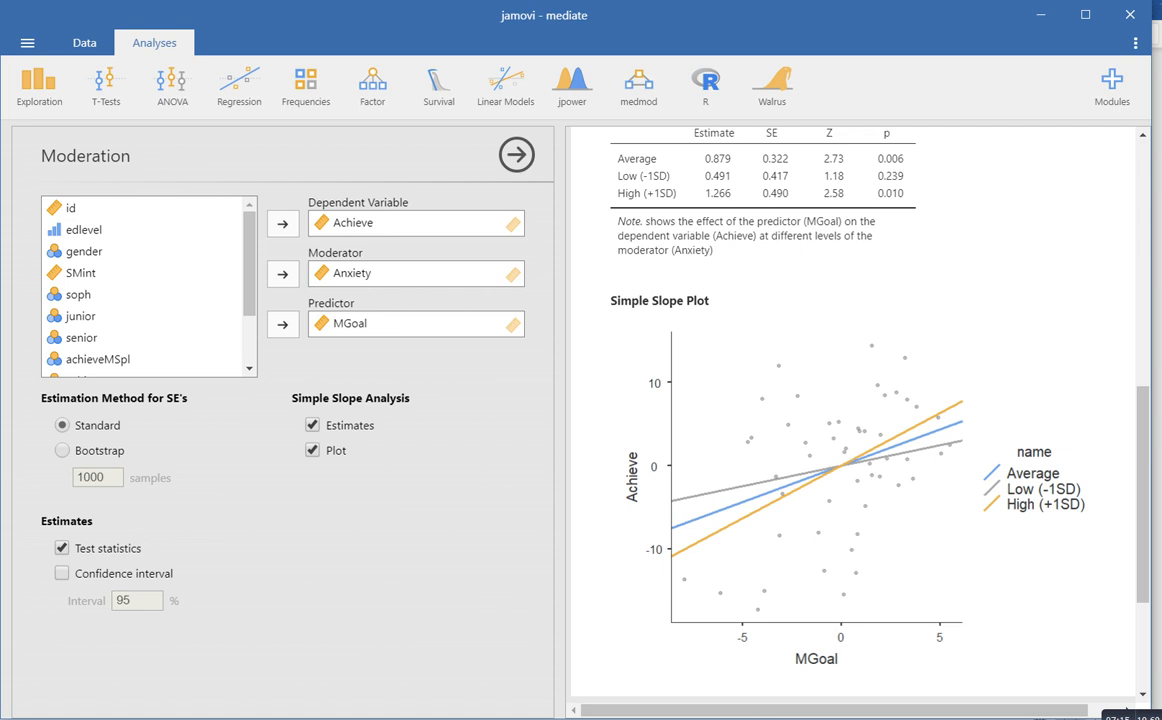
scroll(850, 410, up, 2)
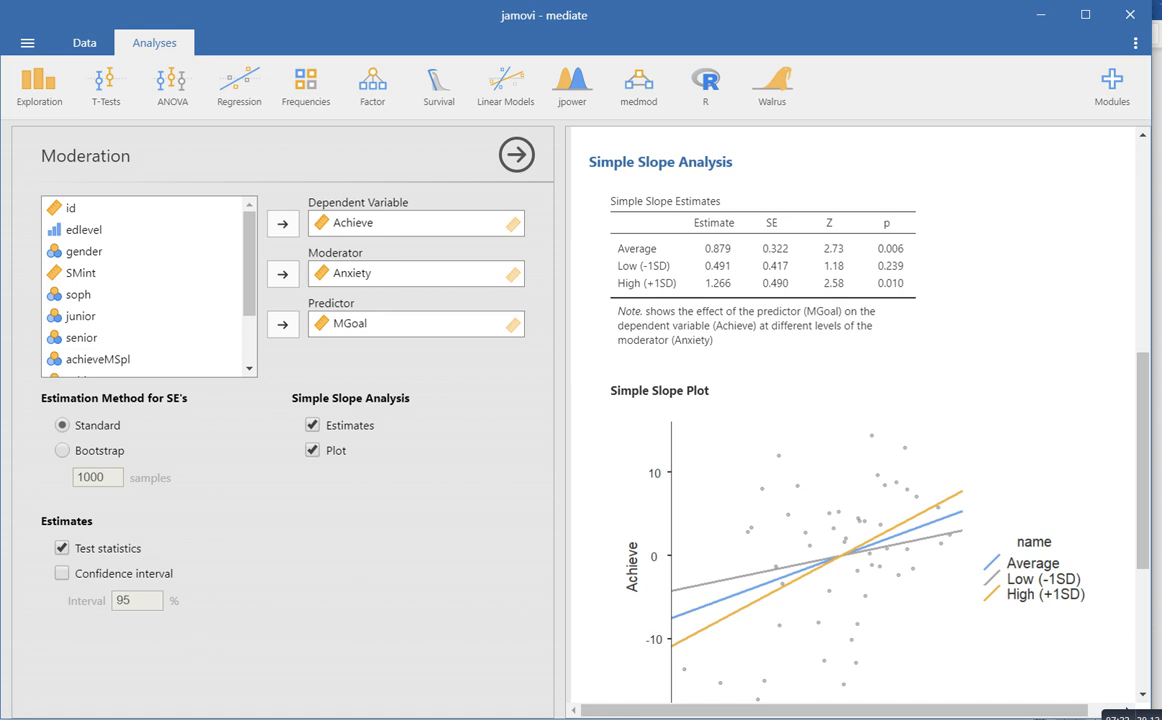
scroll(850, 410, down, 4)
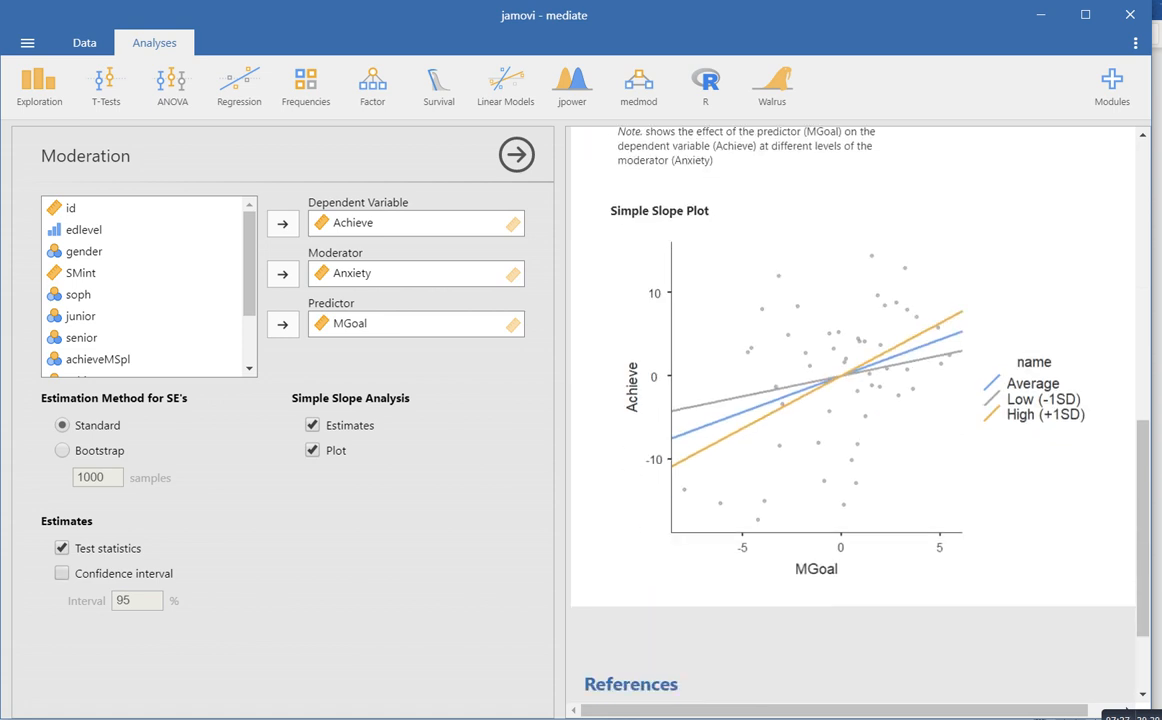
Include 95% confidence intervals in the moderation analysis and review them in the moderation and simple slope tables
click(62, 573)
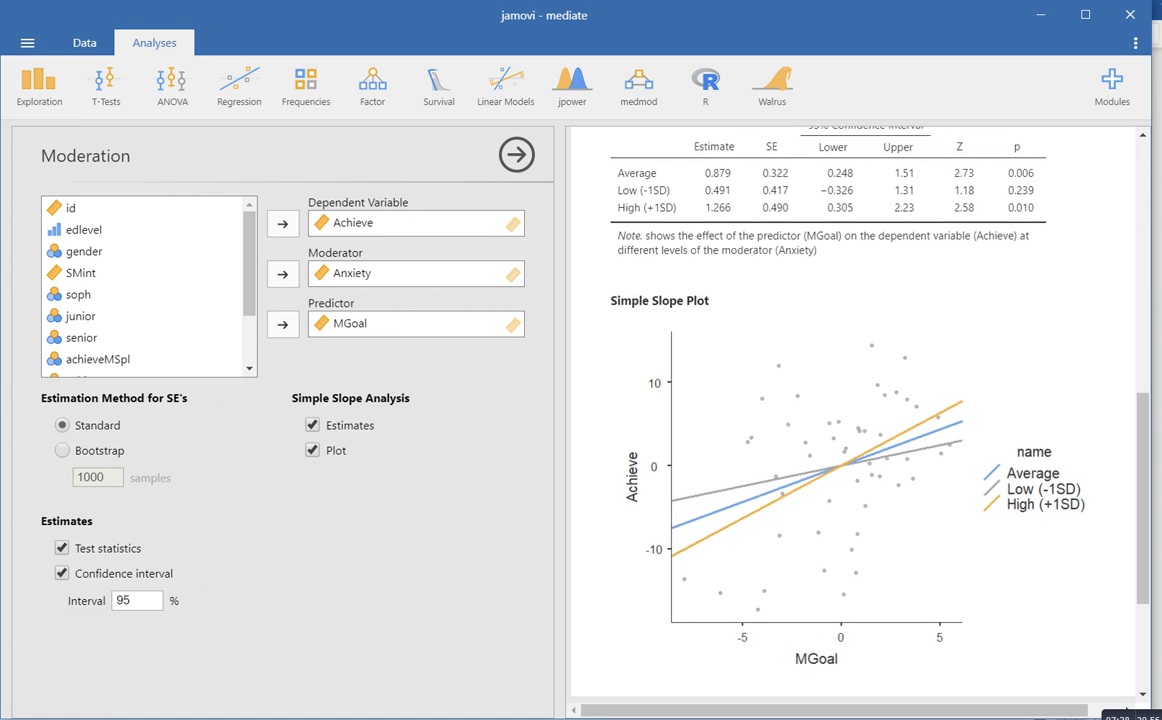
scroll(850, 410, up, 4)
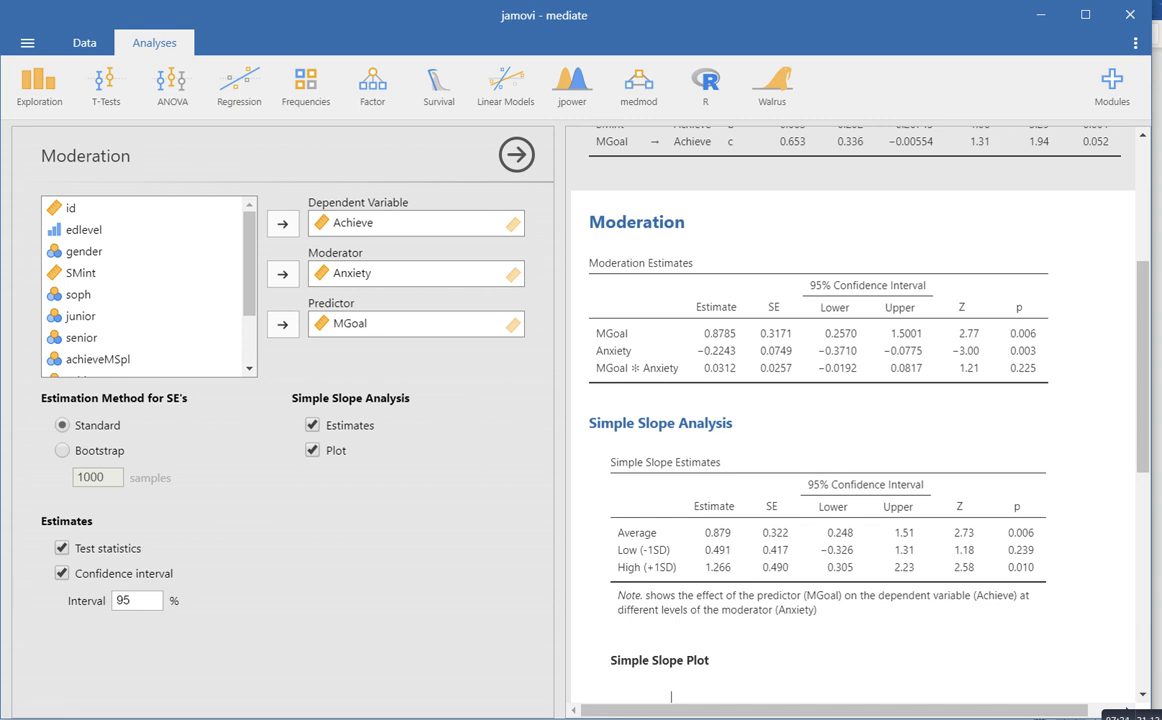
scroll(671, 696, down, 1)
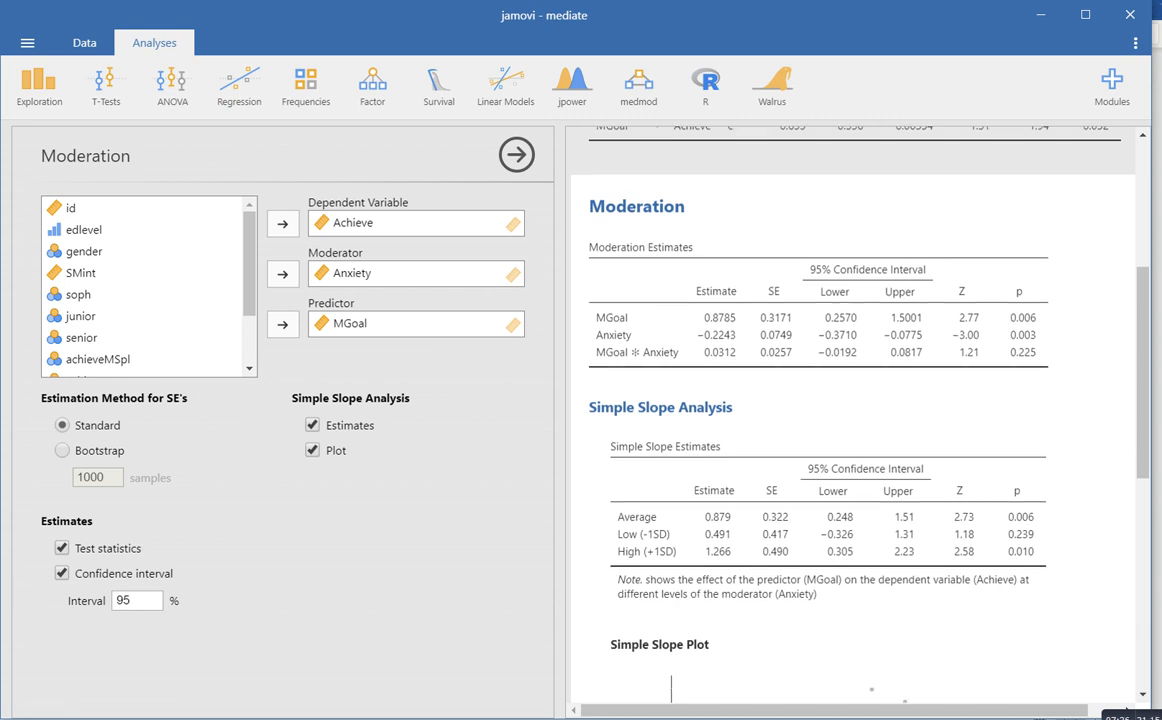
scroll(850, 410, down, 2)
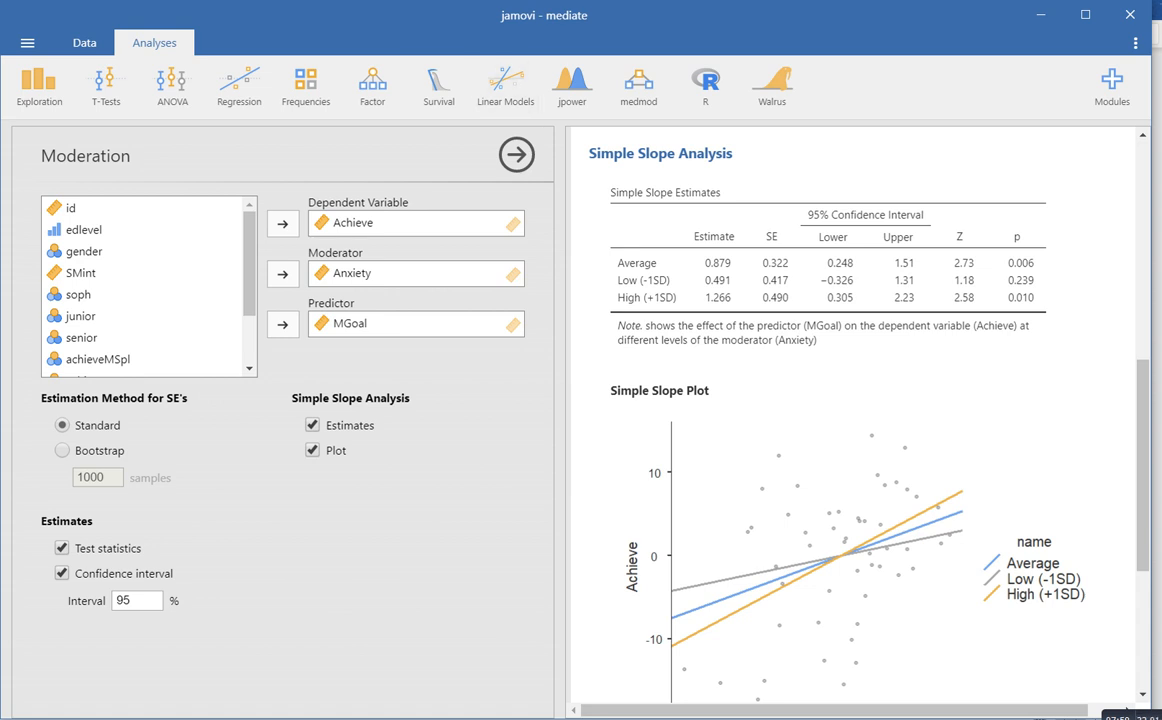
scroll(855, 420, down, 1)
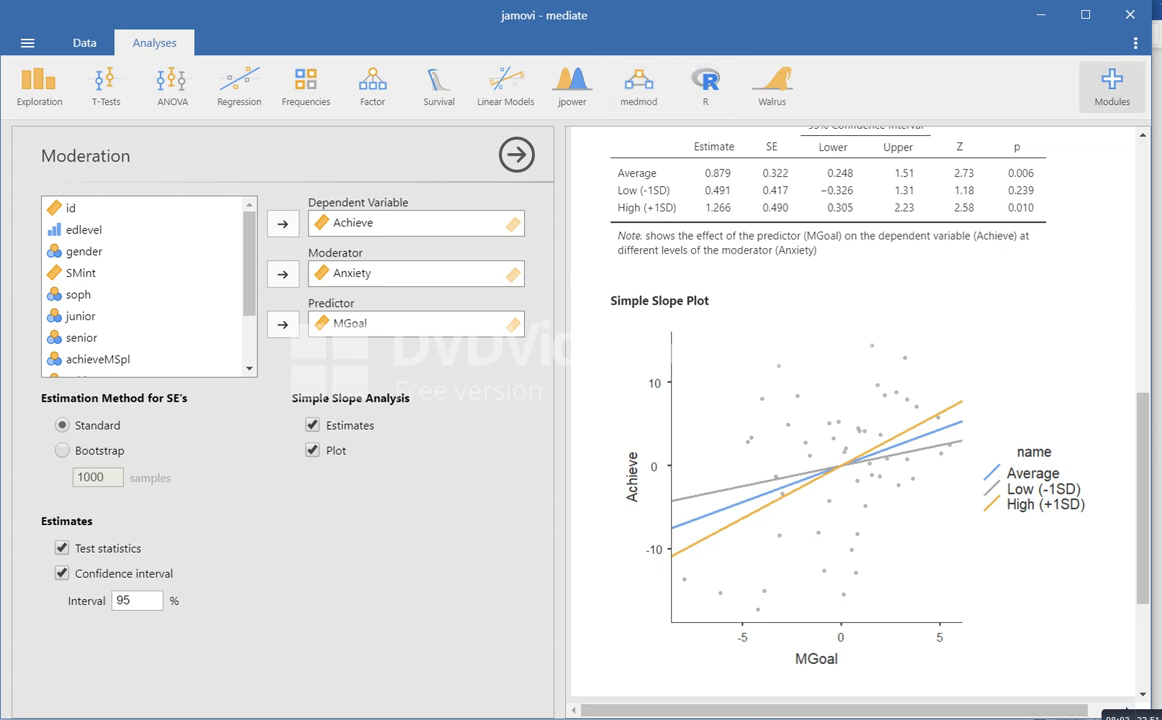
Open the module options that give access to the jamovi library
click(1112, 85)
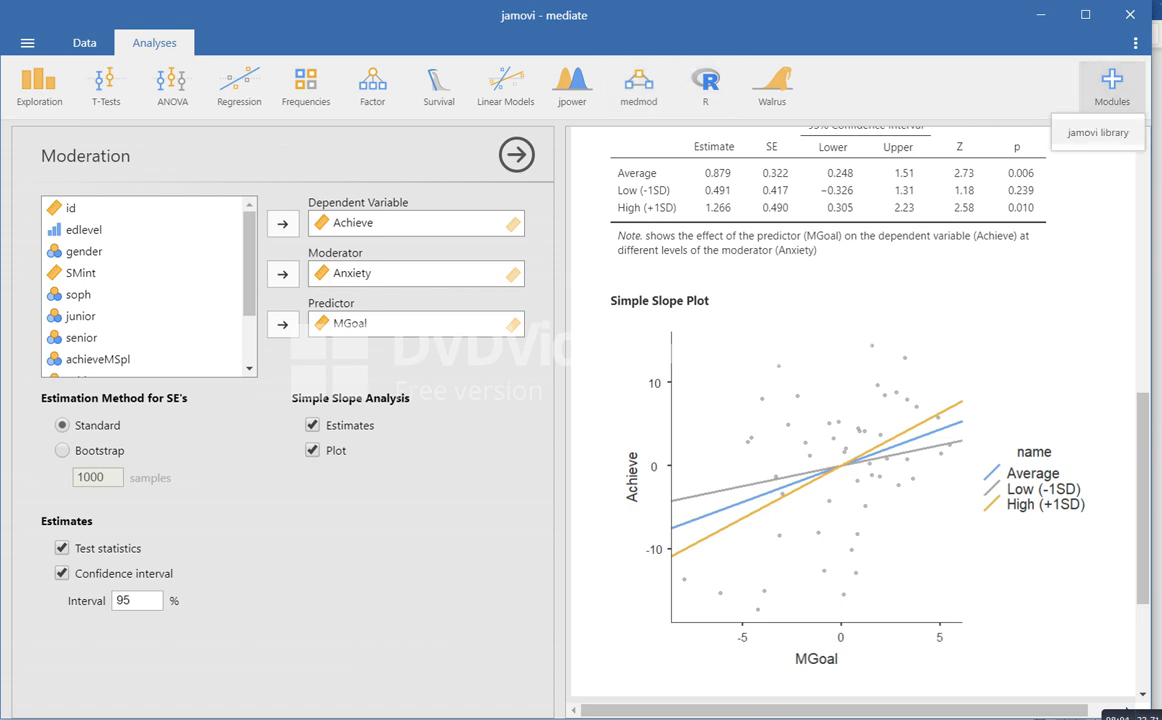